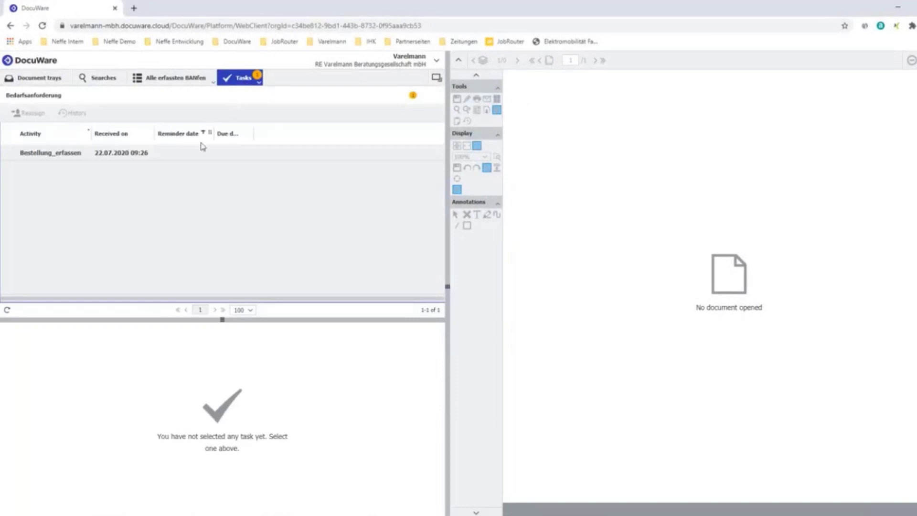
# Open the Bestellung_erfassen task with its purchase request, and switch to SAP to start the Create Purchase Order transaction.
pyautogui.click(201, 160)
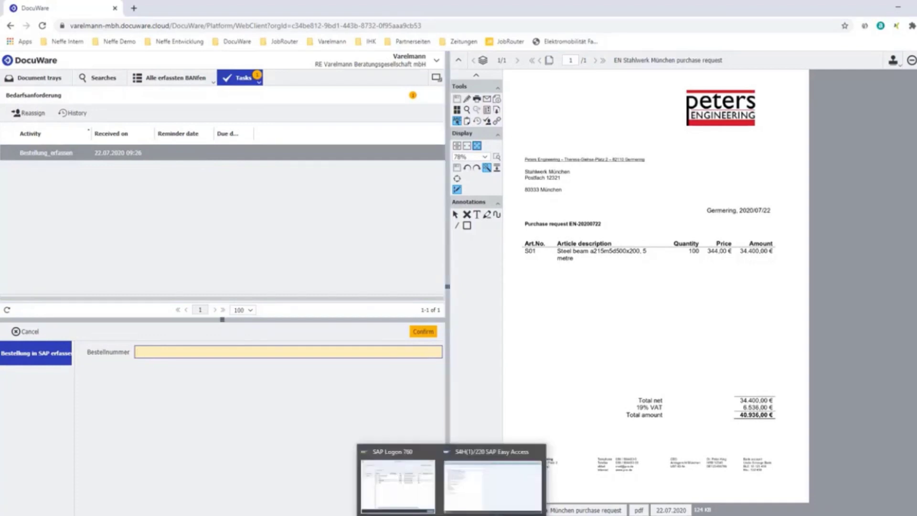
pyautogui.click(452, 513)
pyautogui.click(472, 498)
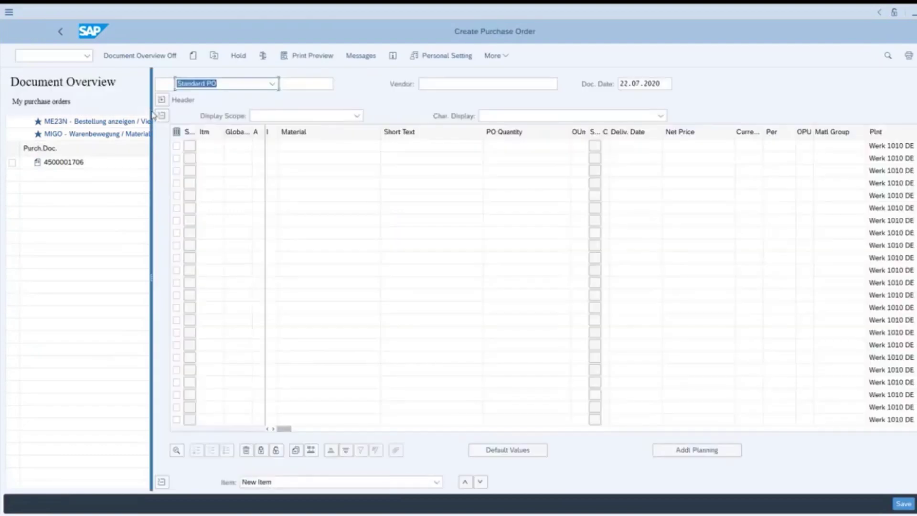
# Create and save a standard purchase order to vendor Stahlwerk München for 100 pieces of material S01.
pyautogui.click(465, 86)
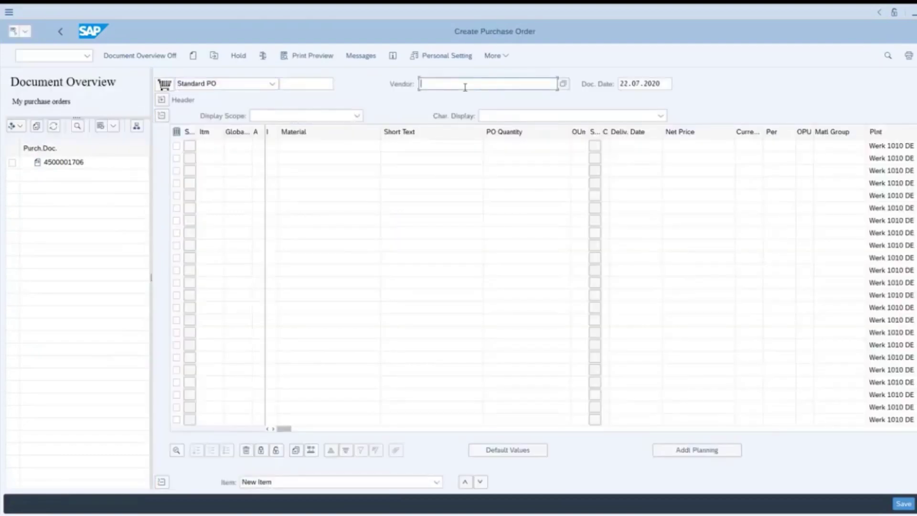
pyautogui.write('0')
pyautogui.click(471, 97)
pyautogui.click(298, 145)
pyautogui.write('tg10')
pyautogui.press('Return')
pyautogui.click(299, 145)
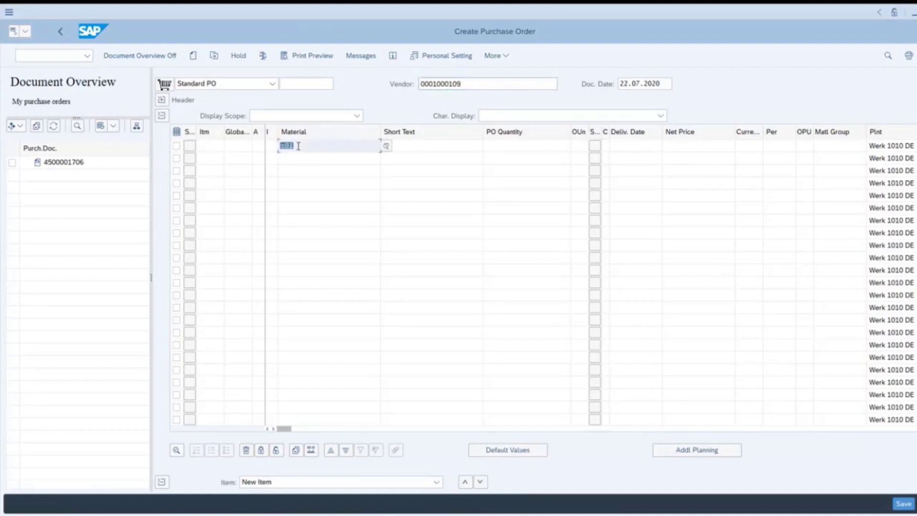
pyautogui.click(497, 148)
pyautogui.write('100')
pyautogui.press('Return')
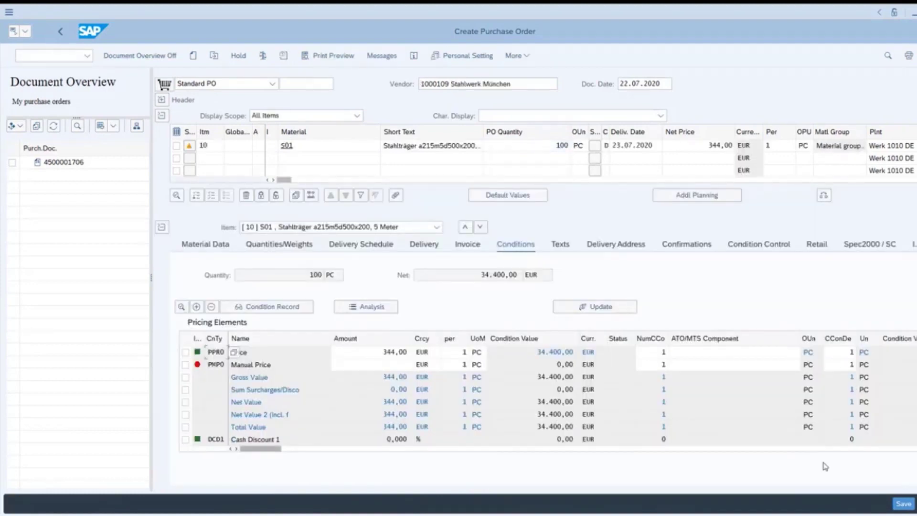
pyautogui.click(903, 505)
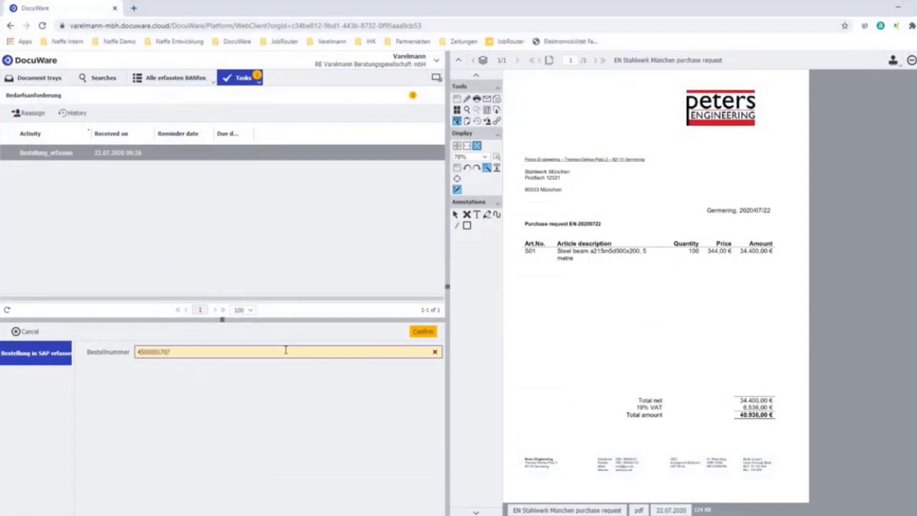
# Back in DocuWare, enter the new SAP purchase order number as Bestellnummer and confirm the task.
pyautogui.click(414, 336)
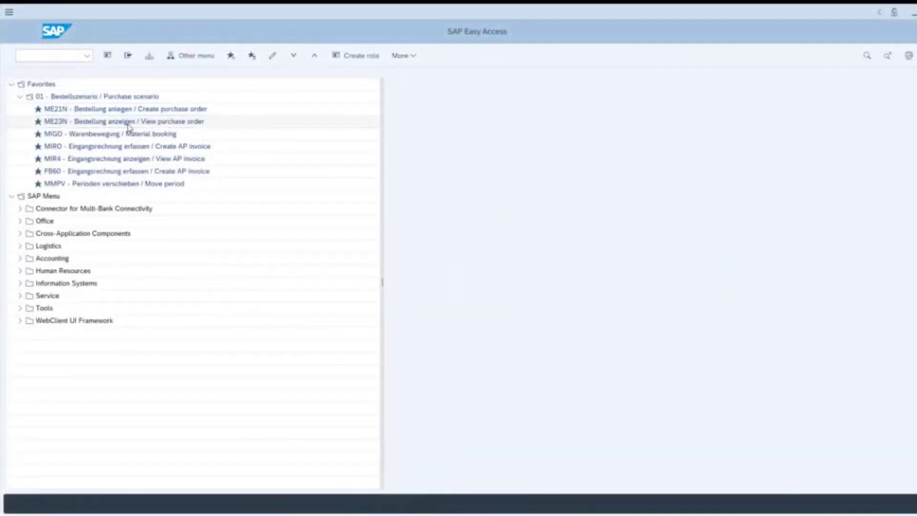
# Display the new purchase order in SAP with ME23N and open the Purchase Order document from its attachment list.
pyautogui.doubleClick(128, 123)
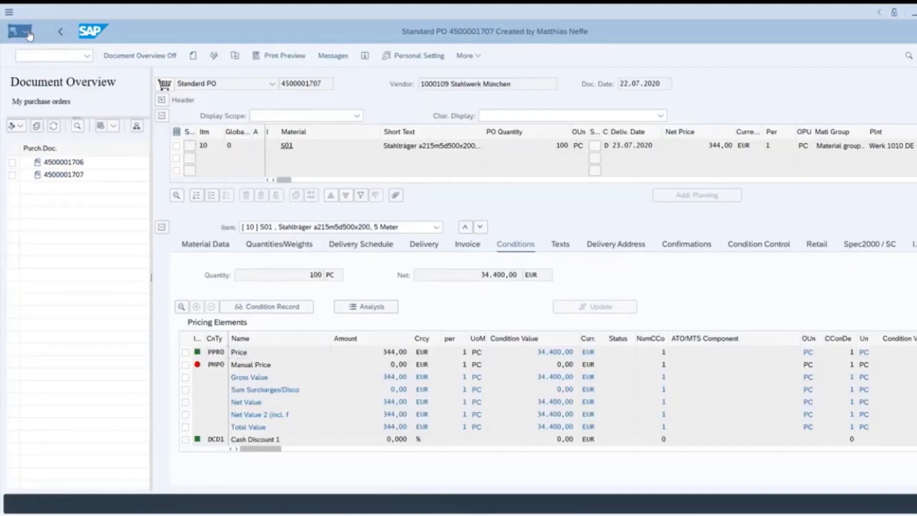
pyautogui.click(28, 35)
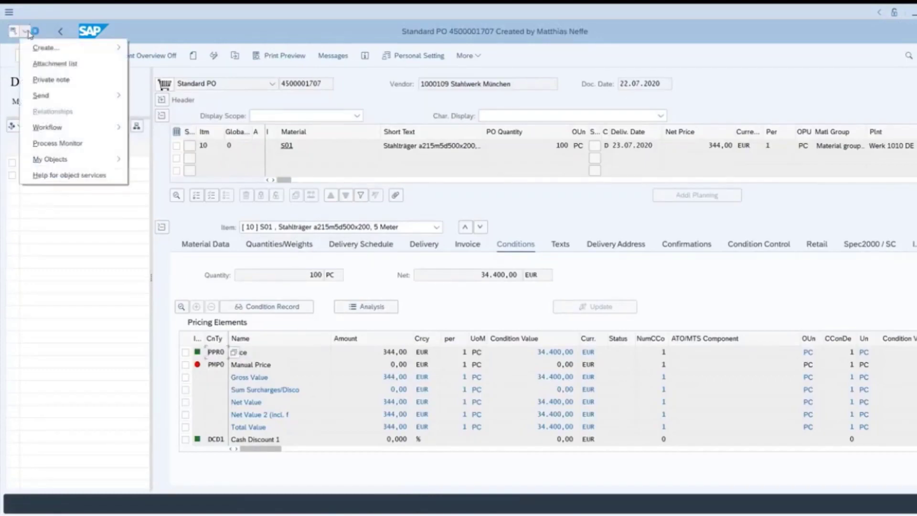
pyautogui.click(46, 66)
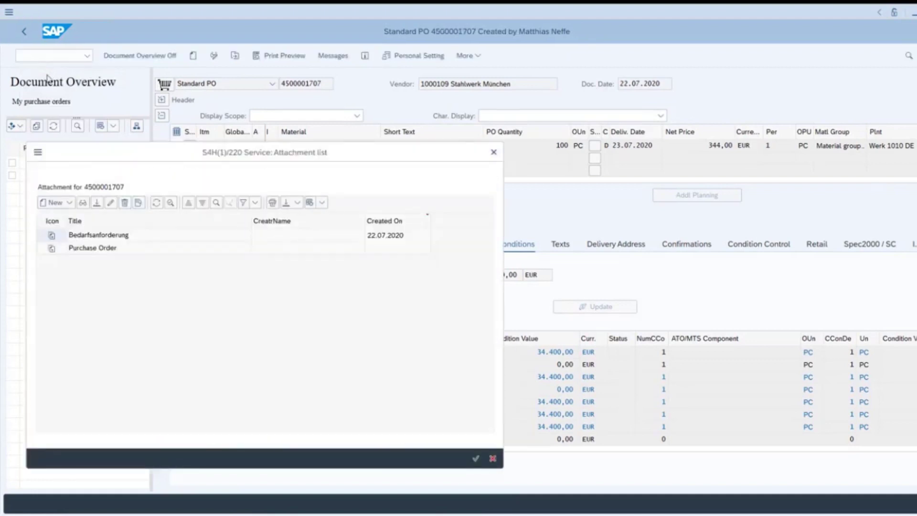
pyautogui.doubleClick(108, 250)
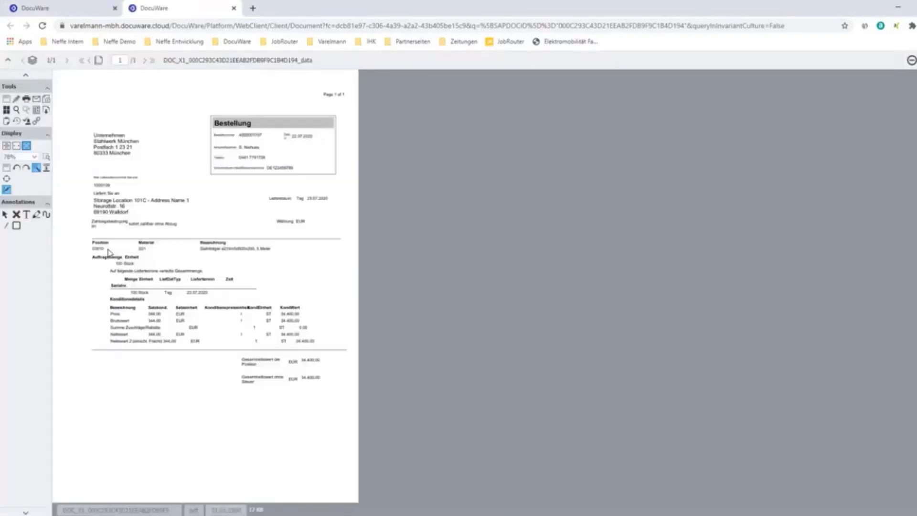
# Highlight the order number on the Bestellung document in yellow and save the annotation.
pyautogui.click(36, 214)
pyautogui.moveTo(239, 135); pyautogui.dragTo(262, 140)
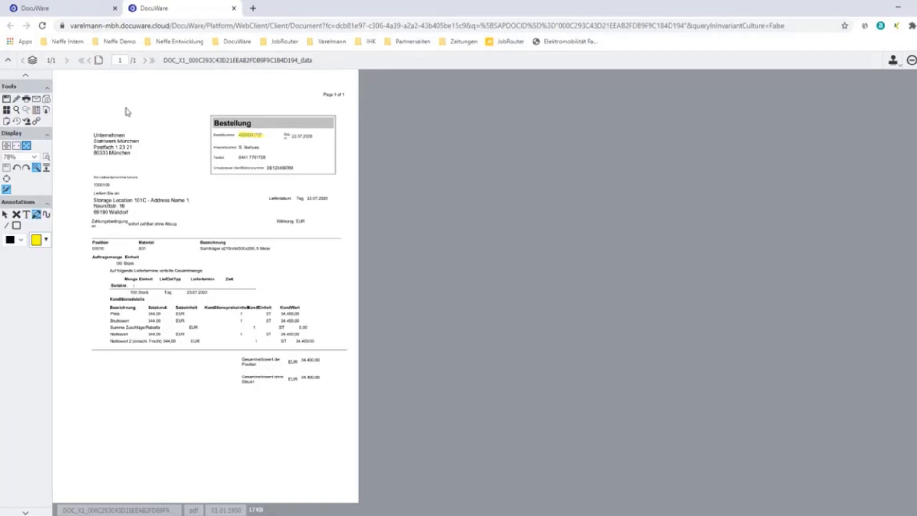
pyautogui.click(7, 100)
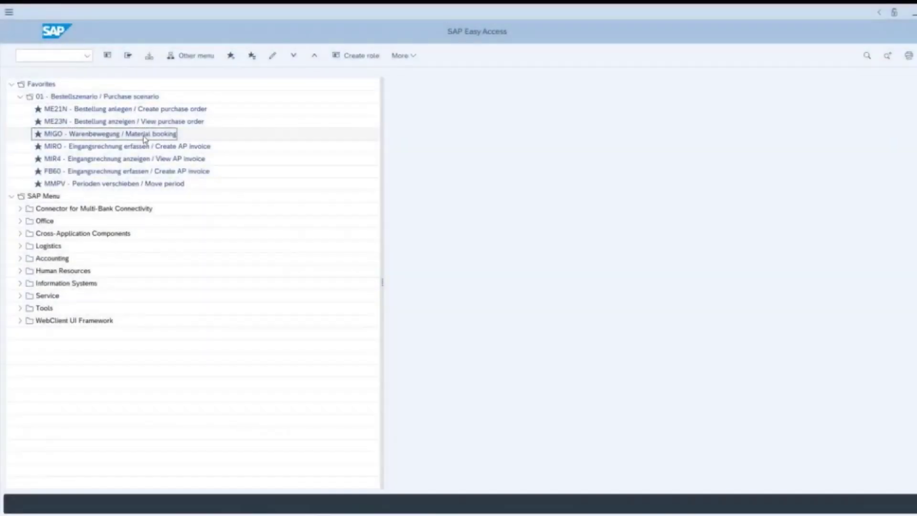
# Start a MIGO goods receipt in SAP and load the newly created purchase order by its number.
pyautogui.doubleClick(143, 136)
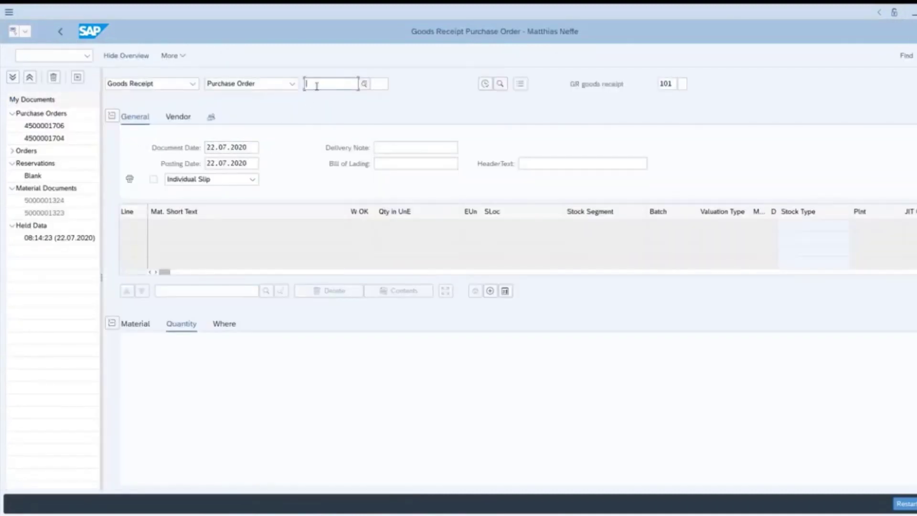
pyautogui.write('45000')
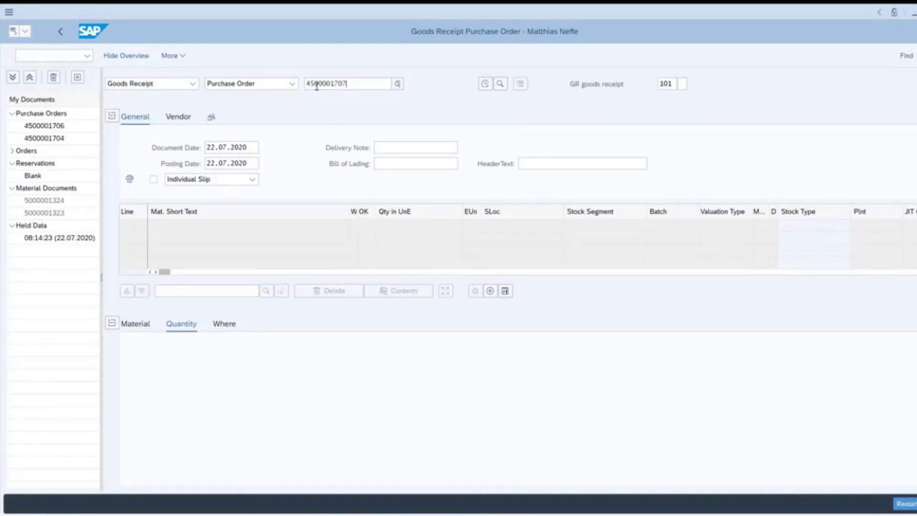
pyautogui.write('01707')
pyautogui.press('Return')
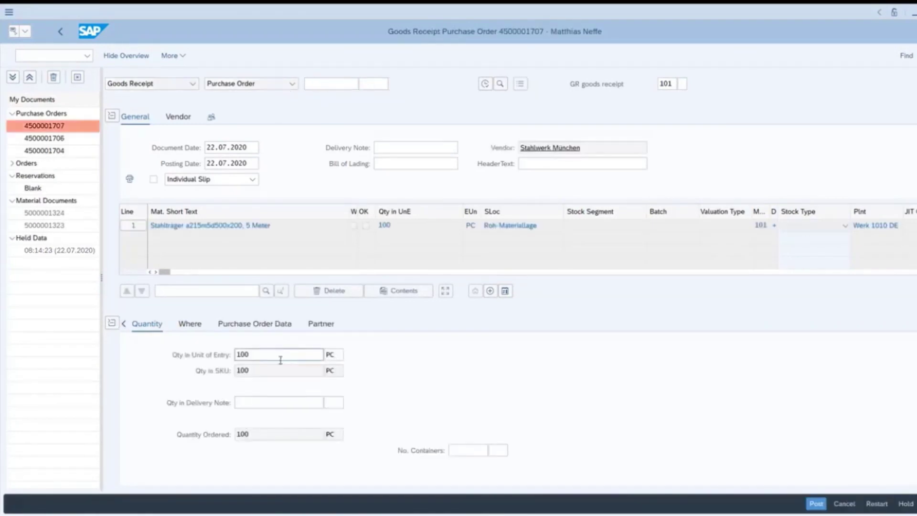
# Mark the item as OK and post the goods receipt with bar code 10010 and type Goods receipt with reference to PO.
pyautogui.scroll(-1, 235, 405)
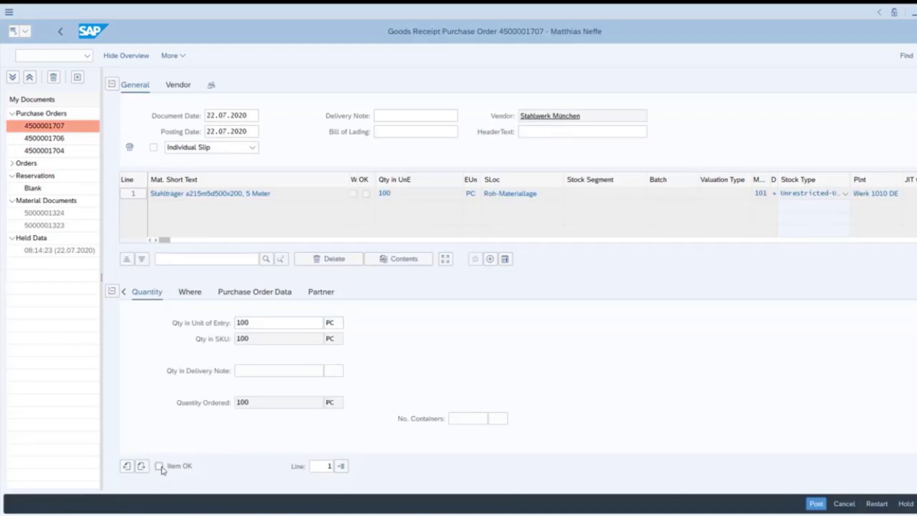
pyautogui.click(816, 503)
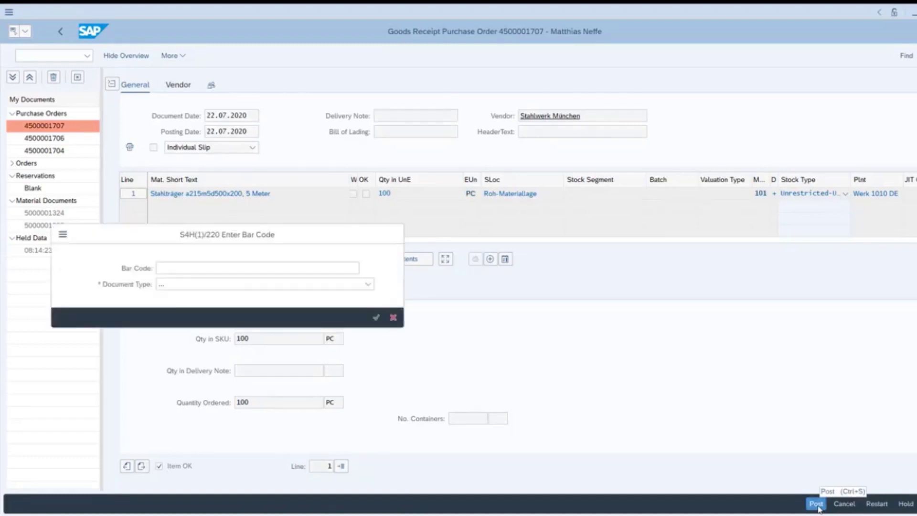
pyautogui.write('10010')
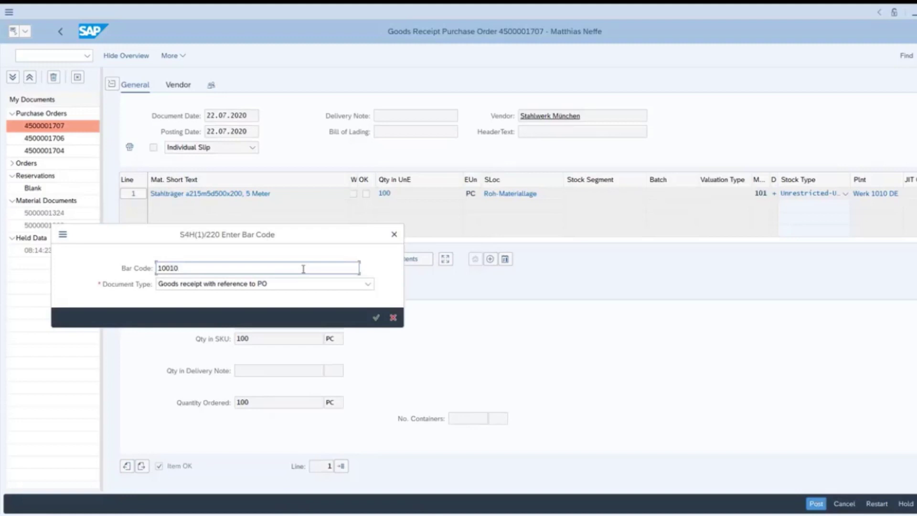
pyautogui.moveTo(297, 237); pyautogui.dragTo(515, 190)
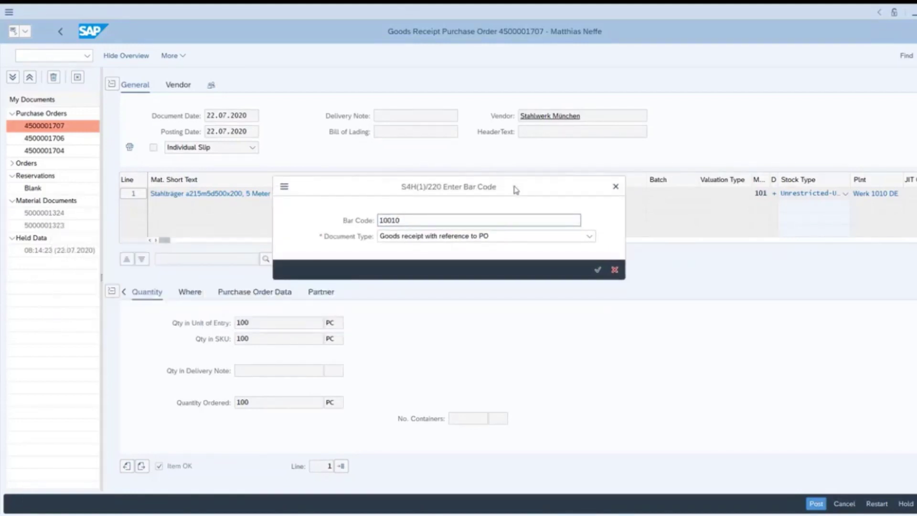
pyautogui.click(456, 218)
pyautogui.click(597, 270)
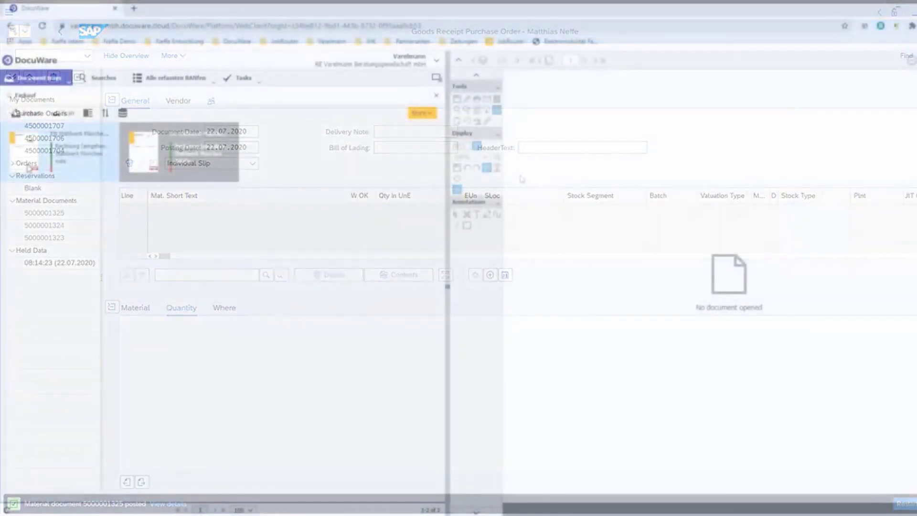
# In the DocuWare Einkauf tray, store the Stahlwerk München delivery note through Einkauf - Ablage Lieferschein with barcode 10010.
pyautogui.click(30, 165)
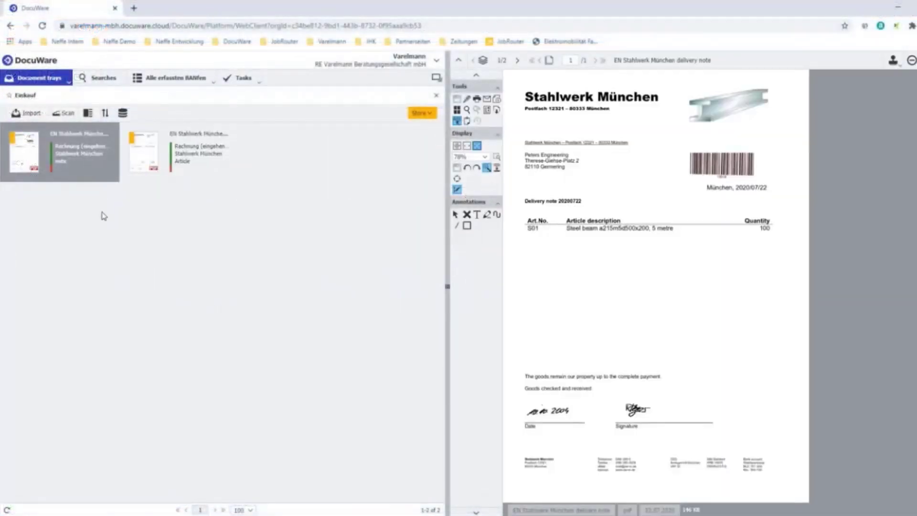
pyautogui.click(154, 157)
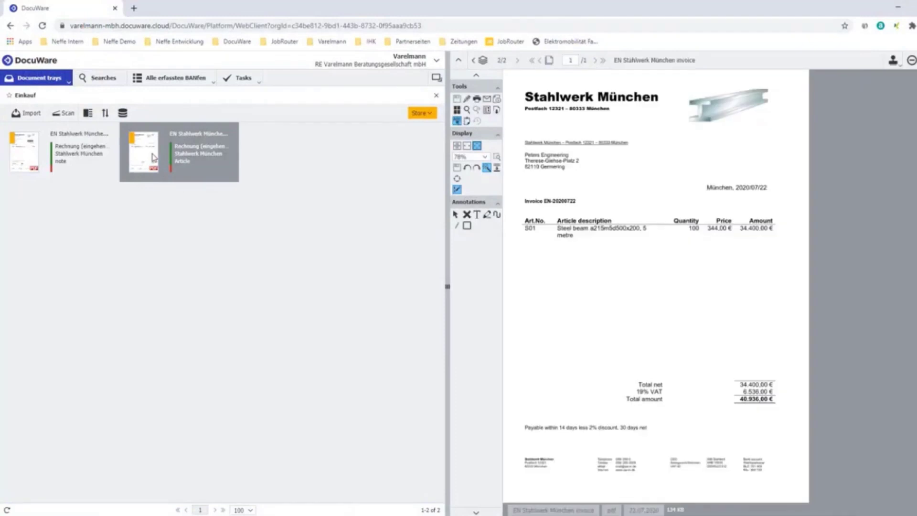
pyautogui.click(34, 159)
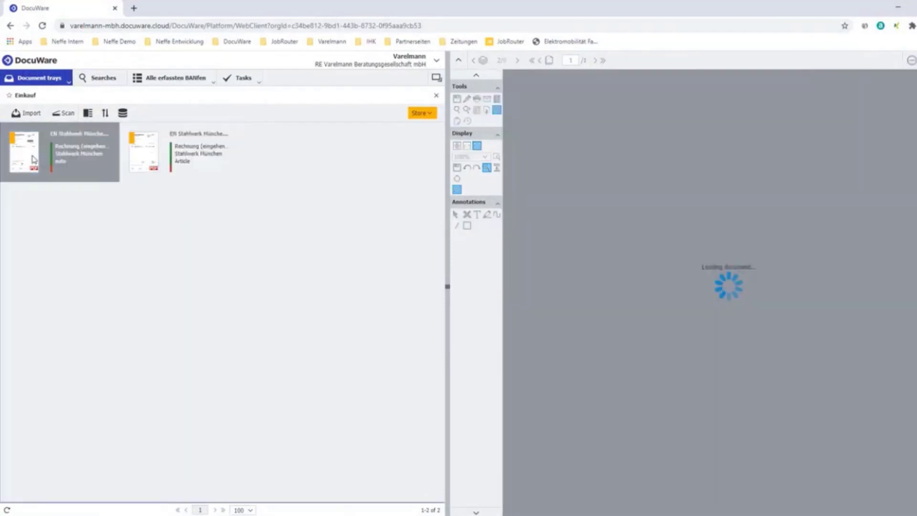
pyautogui.click(429, 116)
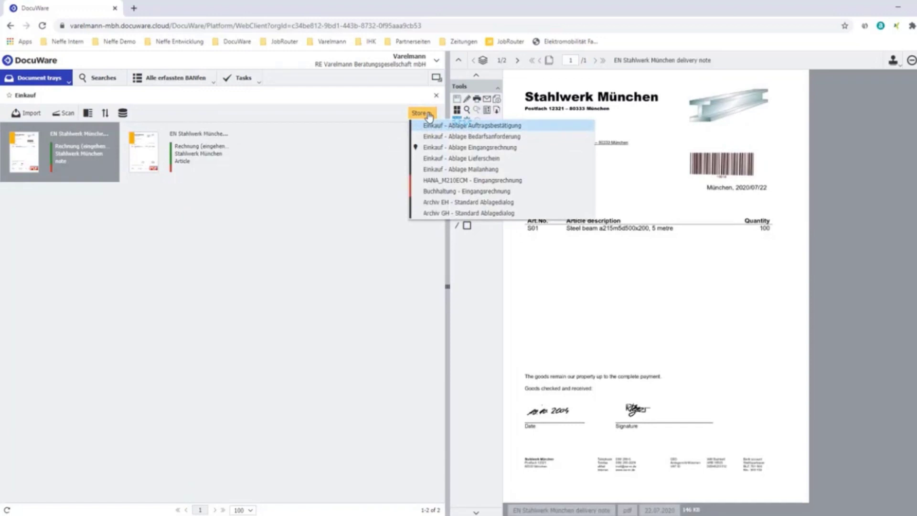
pyautogui.click(462, 160)
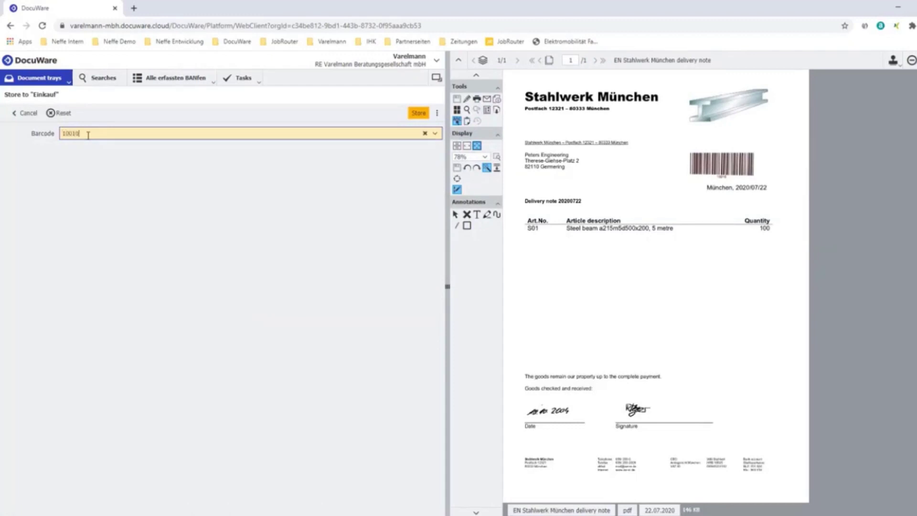
pyautogui.click(424, 117)
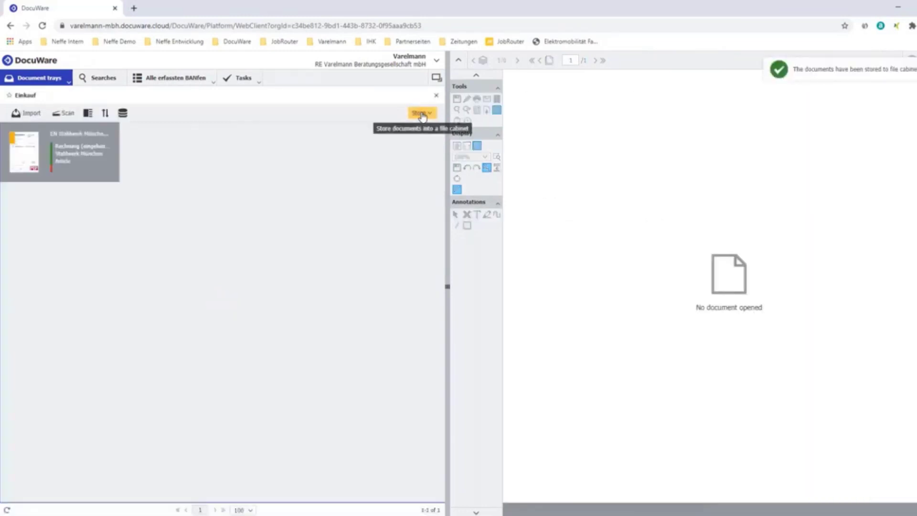
# Begin storing the Stahlwerk München invoice through Einkauf - Ablage Eingangsrechnung with Buchungskreis 1010.
pyautogui.click(84, 146)
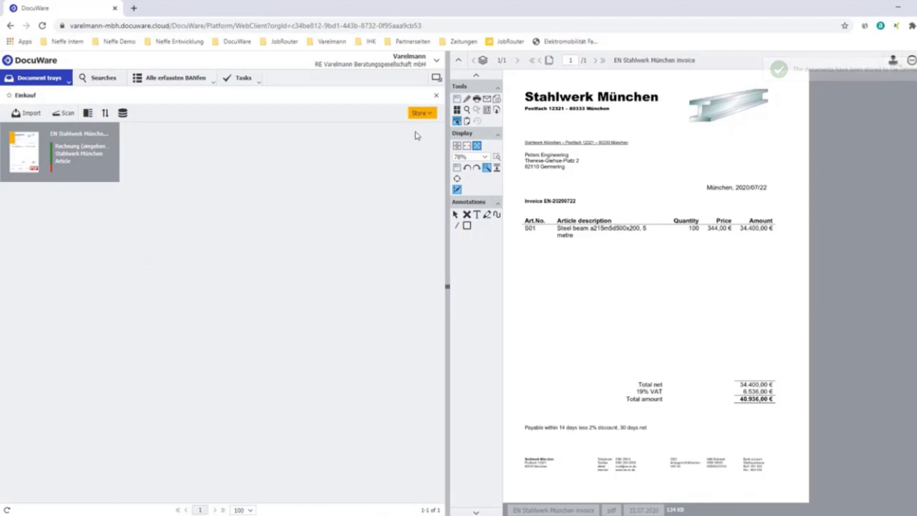
pyautogui.click(431, 114)
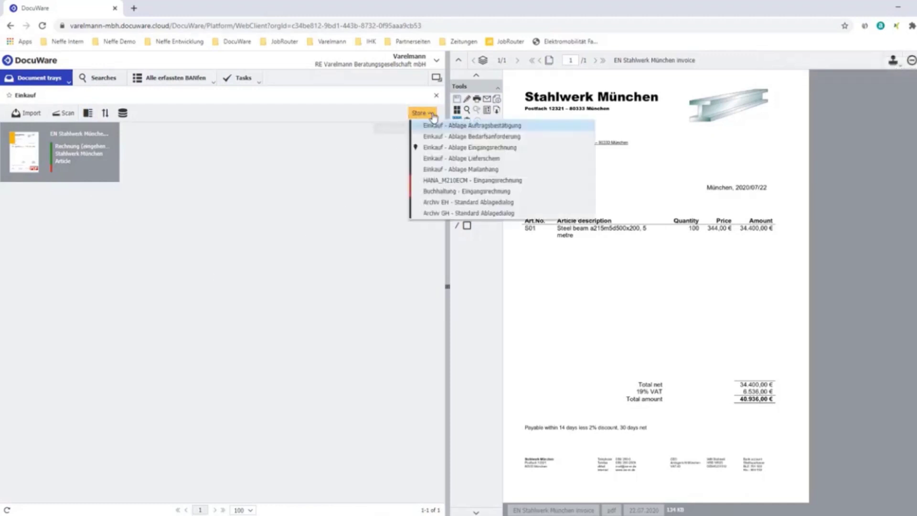
pyautogui.click(443, 151)
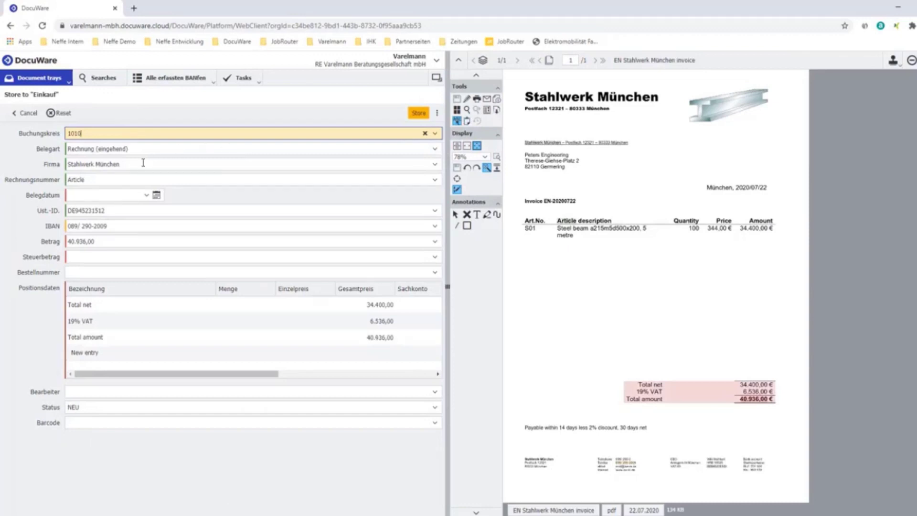
# Fill in Rechnungsnummer with the invoice number from the document and set Belegdatum to 22.07.2020.
pyautogui.click(123, 181)
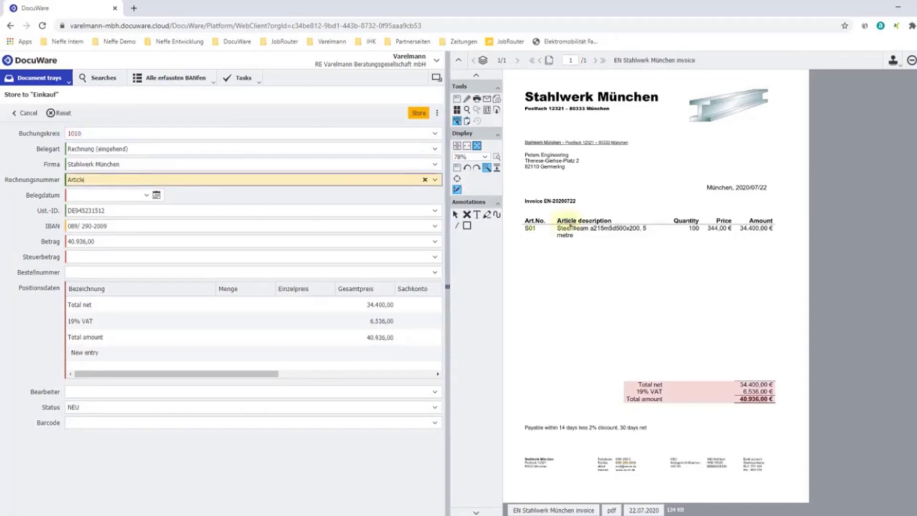
pyautogui.moveTo(545, 201); pyautogui.dragTo(577, 203)
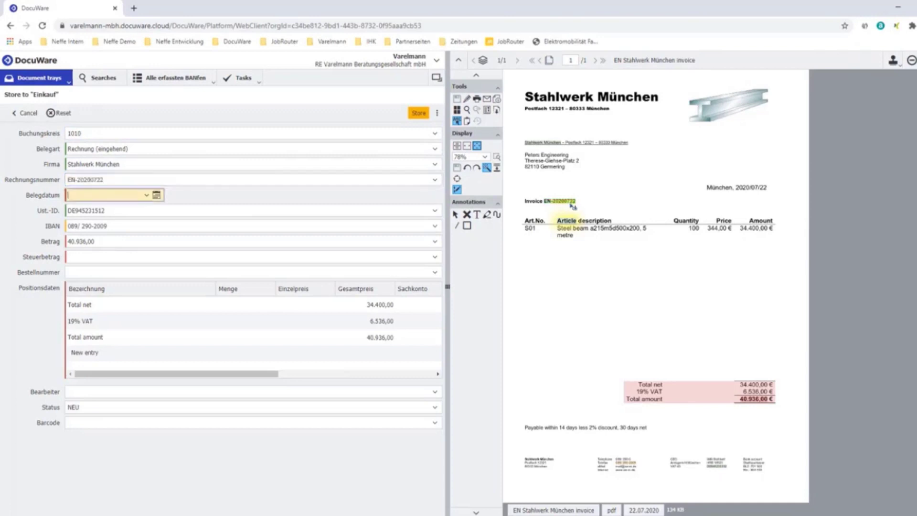
pyautogui.moveTo(741, 191); pyautogui.dragTo(765, 191)
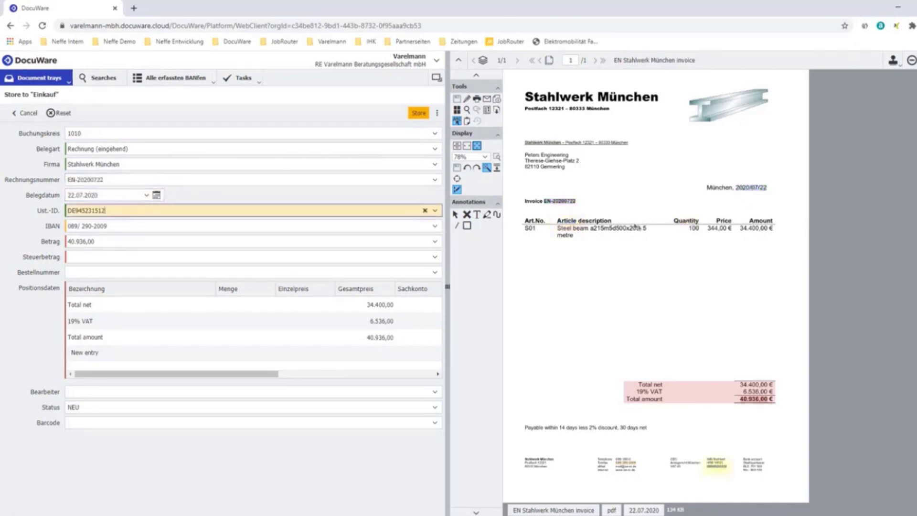
# Clear the wrongly recognised IBAN entry and take over 6.536,00 from the invoice as Steuerbetrag.
pyautogui.moveTo(327, 228); pyautogui.dragTo(60, 218)
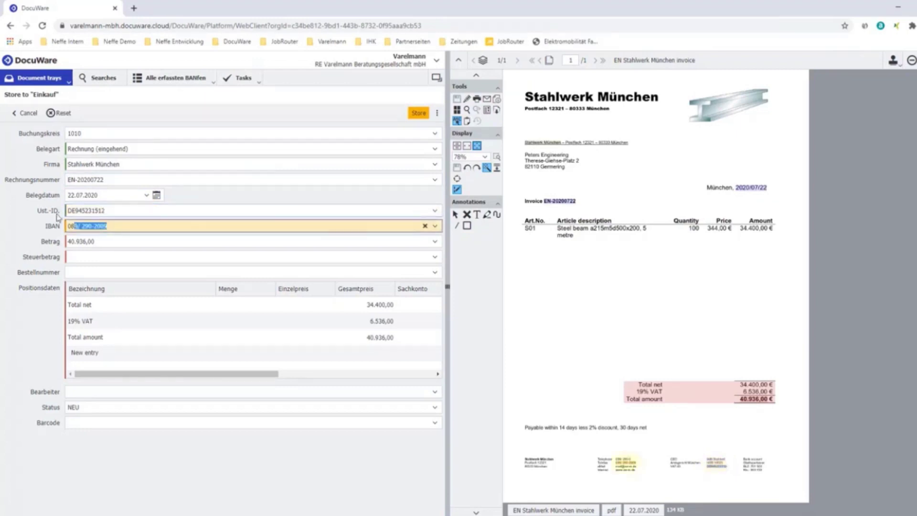
pyautogui.press('BackSpace')
pyautogui.click(82, 256)
pyautogui.click(762, 392)
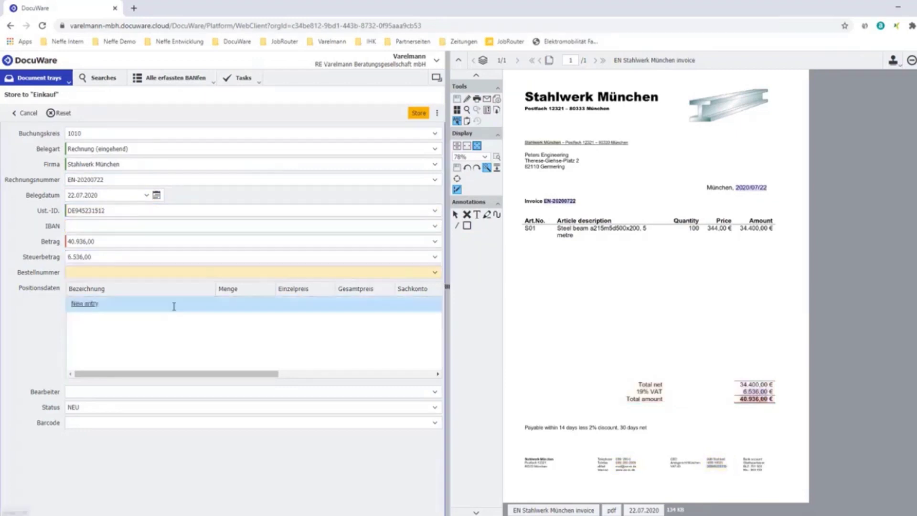
# Add a Positionsdaten entry from the invoice: Steel beam a215m5d500x200, 5, Menge 100,00, Einzelpreis 344,00 and Gesamtpreis 34.400,00.
pyautogui.click(174, 306)
pyautogui.moveTo(578, 231)
pyautogui.moveTo(557, 229); pyautogui.dragTo(648, 231)
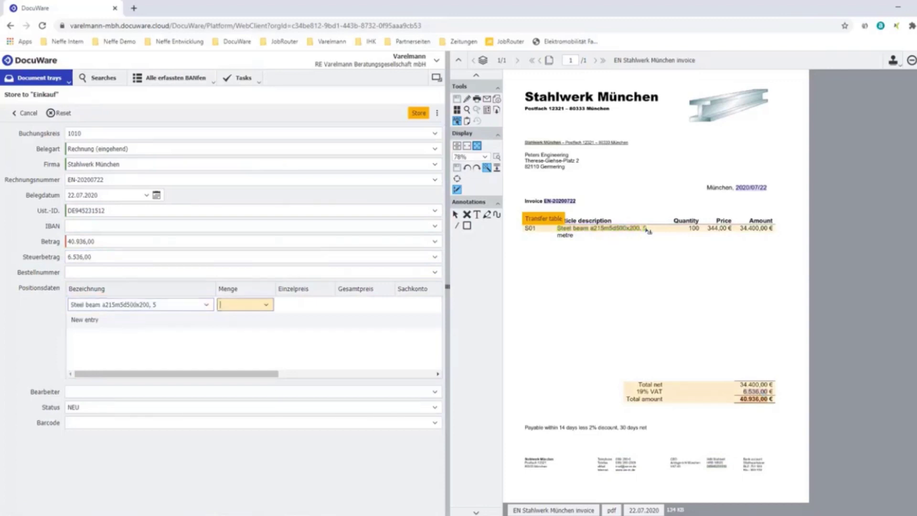
pyautogui.click(690, 229)
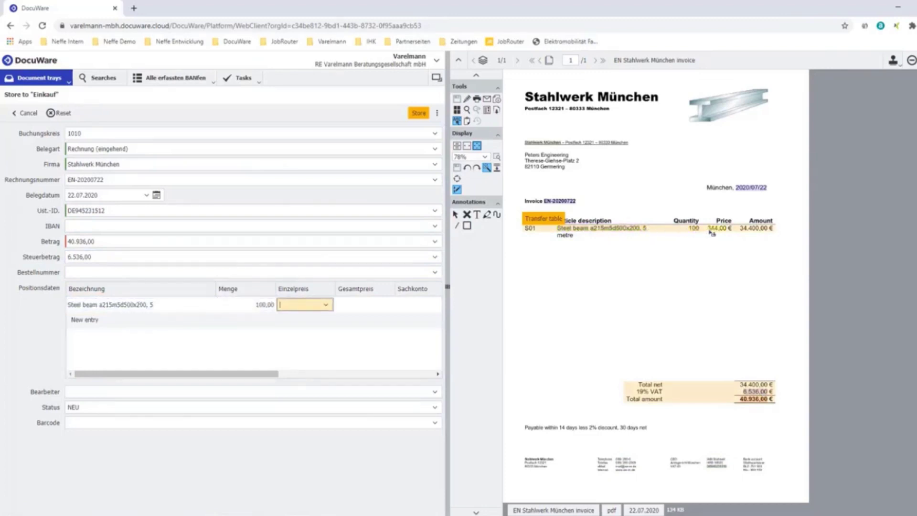
pyautogui.click(712, 229)
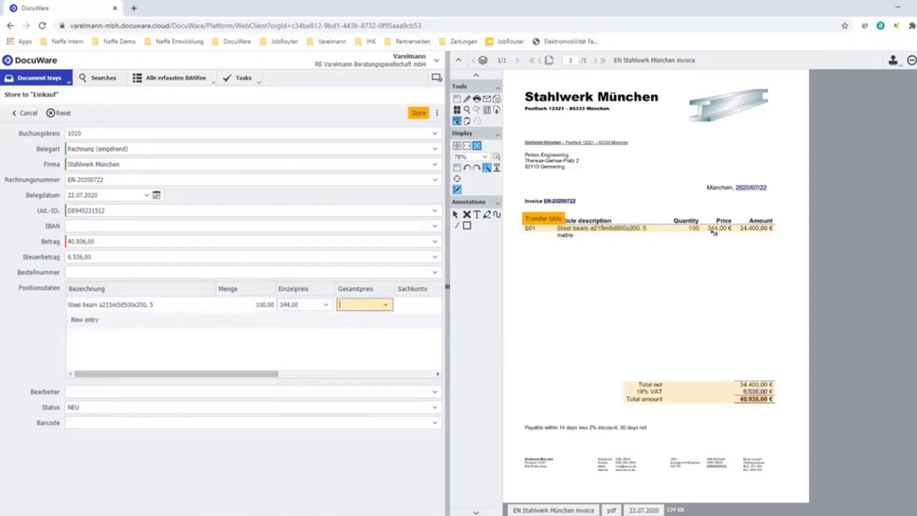
pyautogui.click(747, 230)
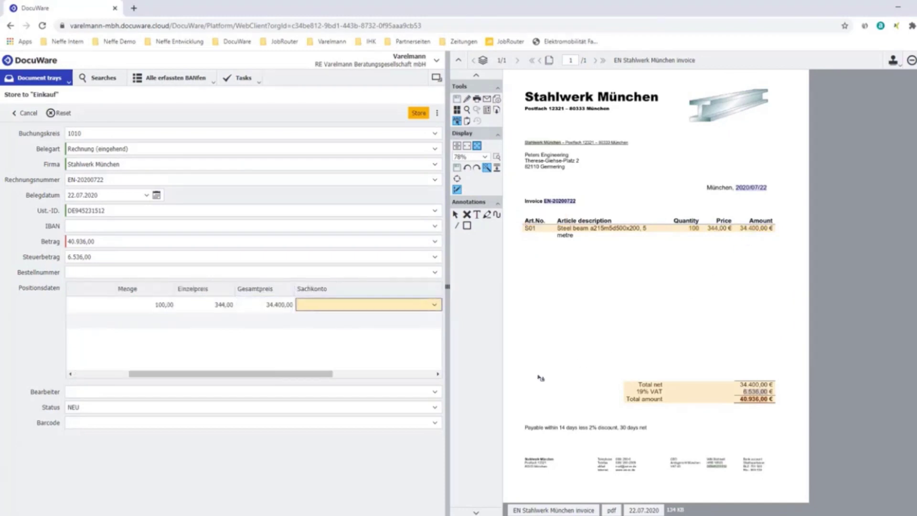
# Enter the clerk's name as Bearbeiter and the purchase order number as Bestellnummer, and store the invoice.
pyautogui.click(360, 391)
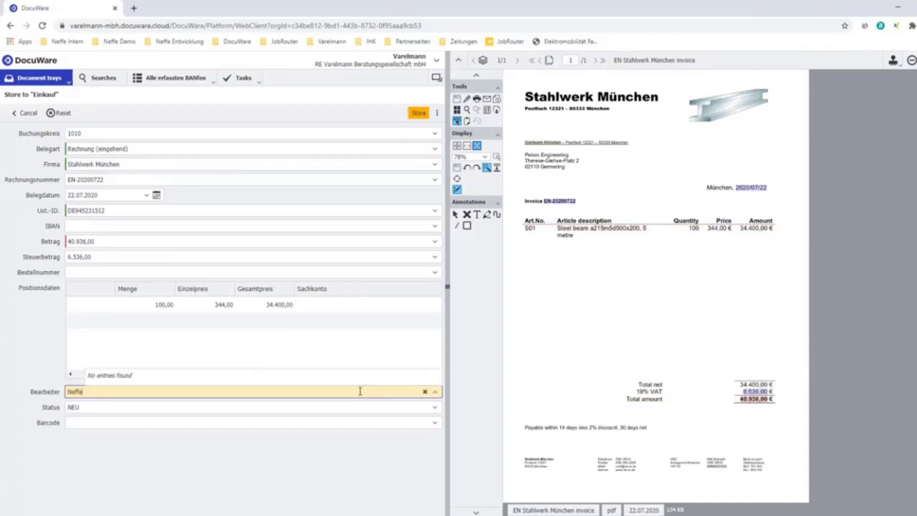
pyautogui.click(196, 270)
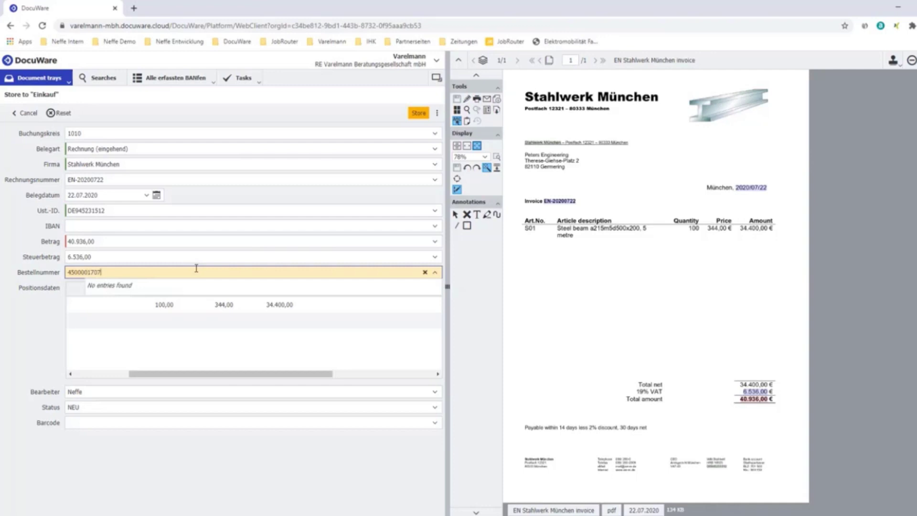
pyautogui.click(418, 115)
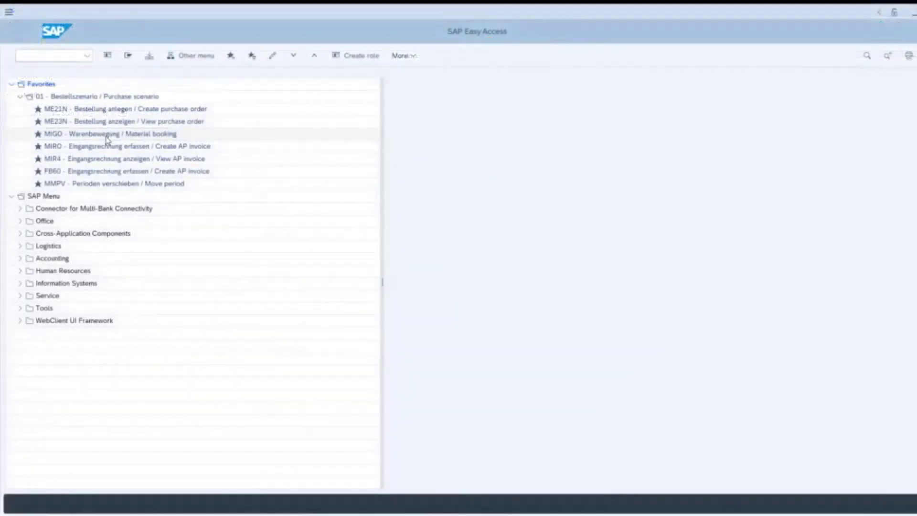
# Switch to SAP, display the Stahlwerk München goods receipt's material document through MIGO, and open its attached Lieferschein.
pyautogui.doubleClick(106, 138)
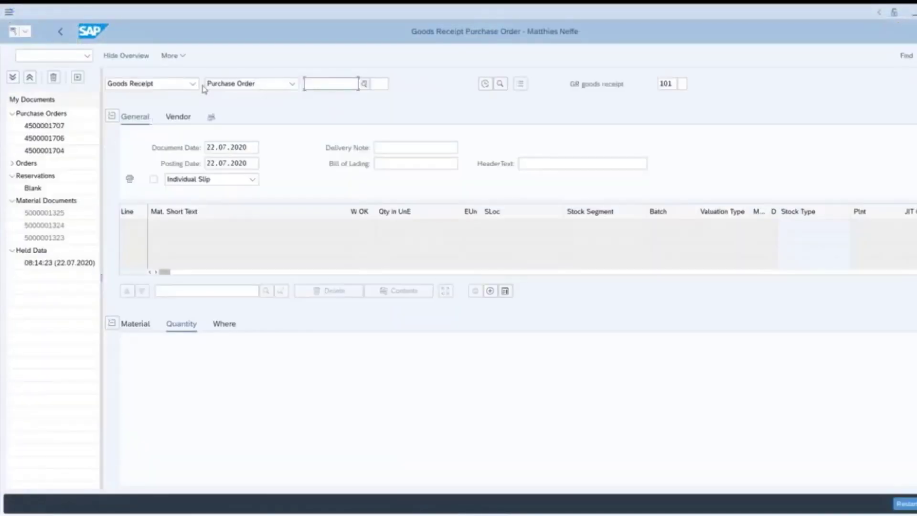
pyautogui.click(192, 84)
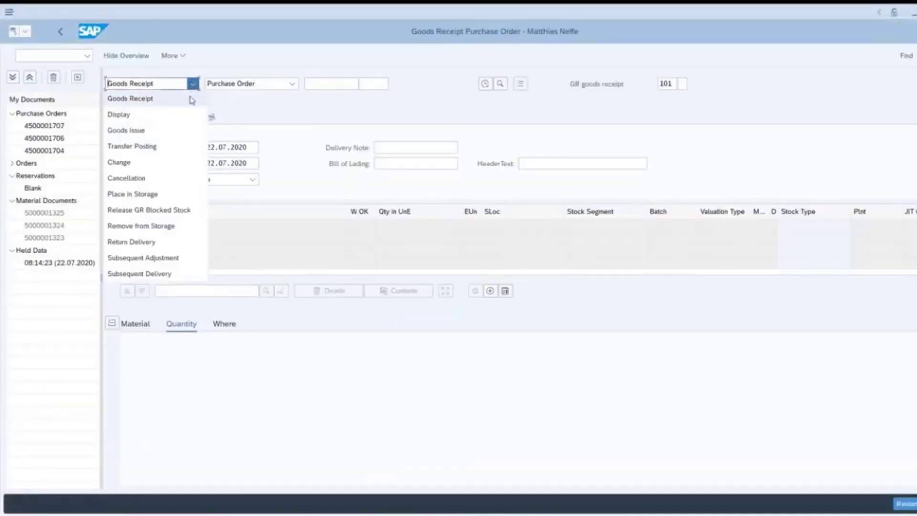
pyautogui.click(184, 114)
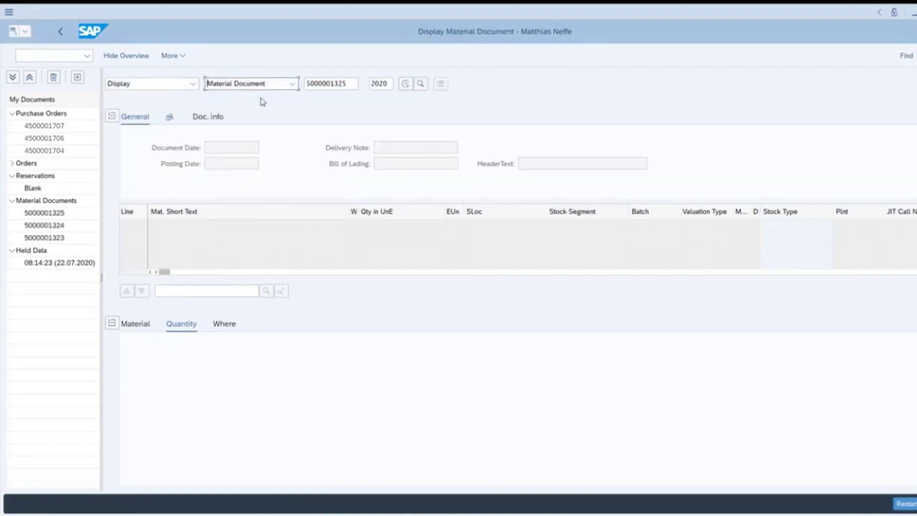
pyautogui.press('Return')
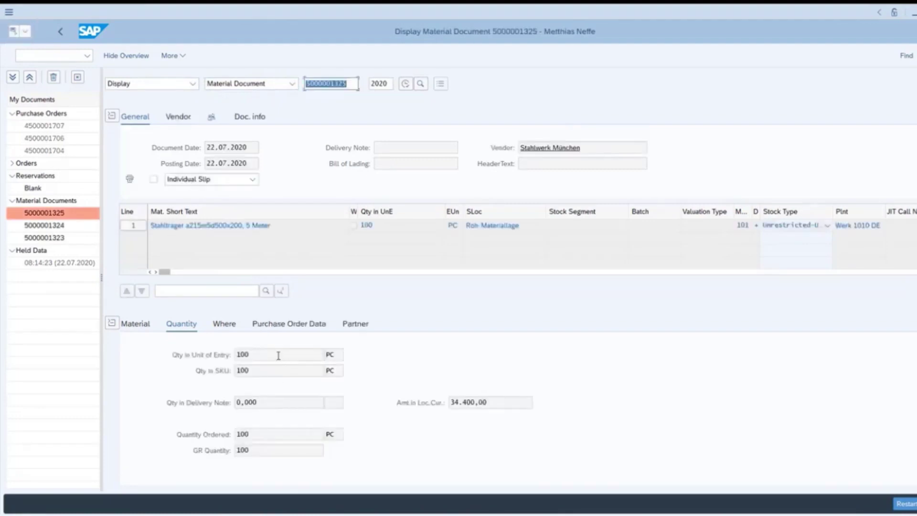
pyautogui.click(27, 38)
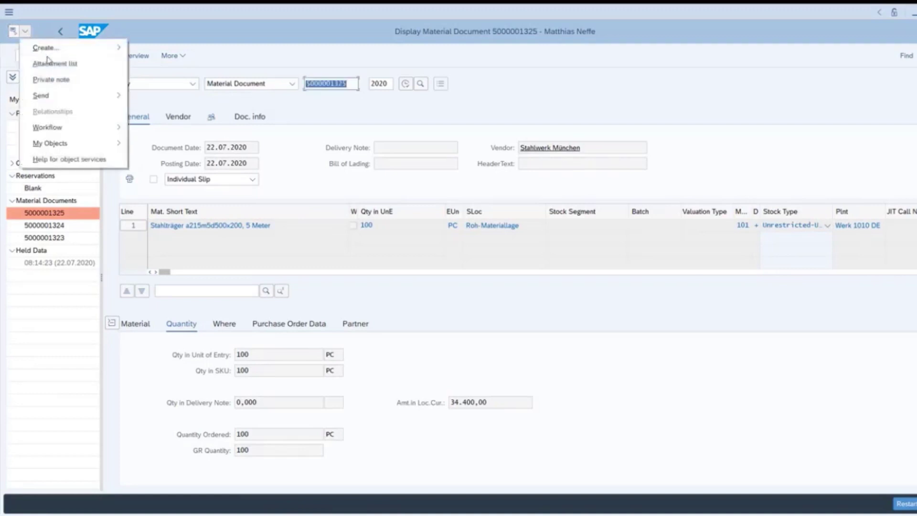
pyautogui.click(52, 64)
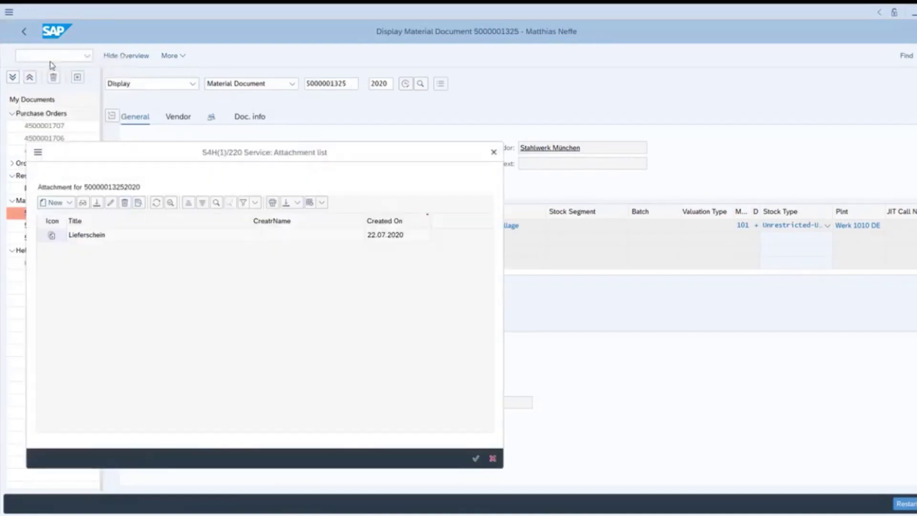
pyautogui.doubleClick(161, 241)
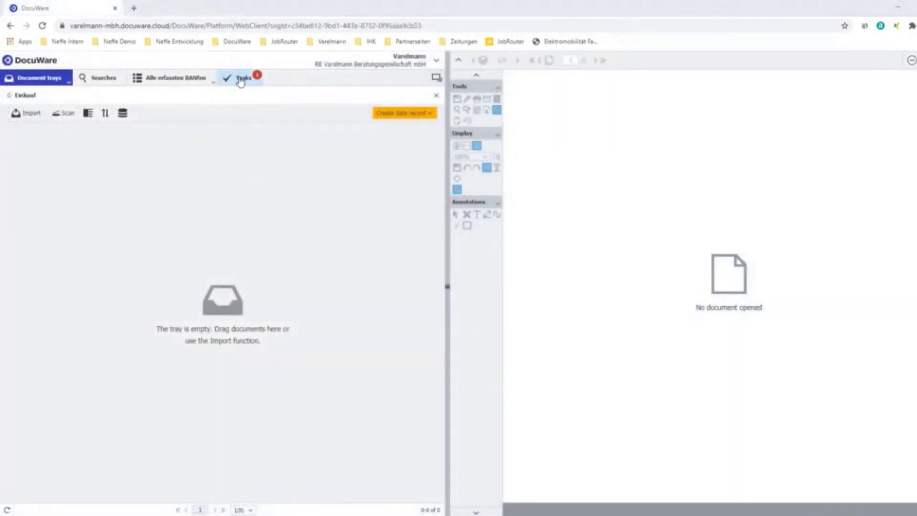
# In DocuWare, complete the Sachliche Prüfung task as Rechnung sachlich korrekt, entering the responsible person's name as SAP-Bearbeiter.
pyautogui.click(240, 80)
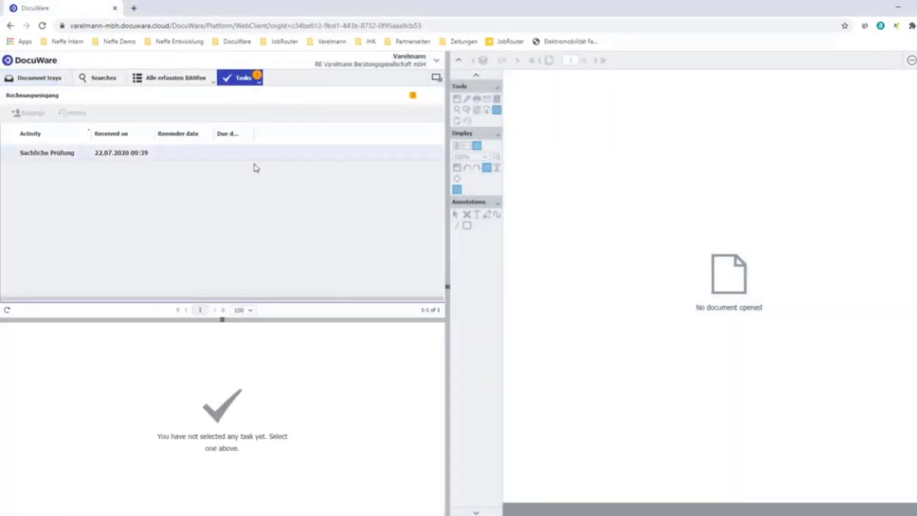
pyautogui.click(233, 158)
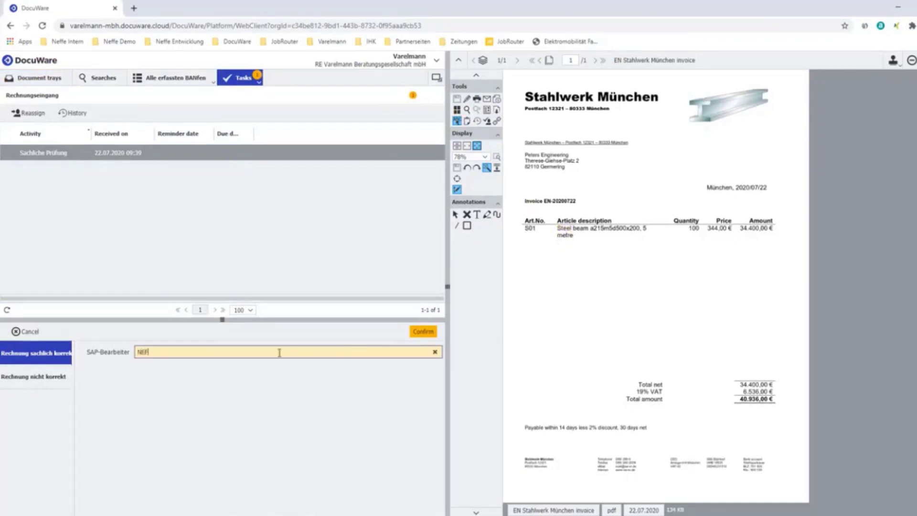
pyautogui.click(429, 334)
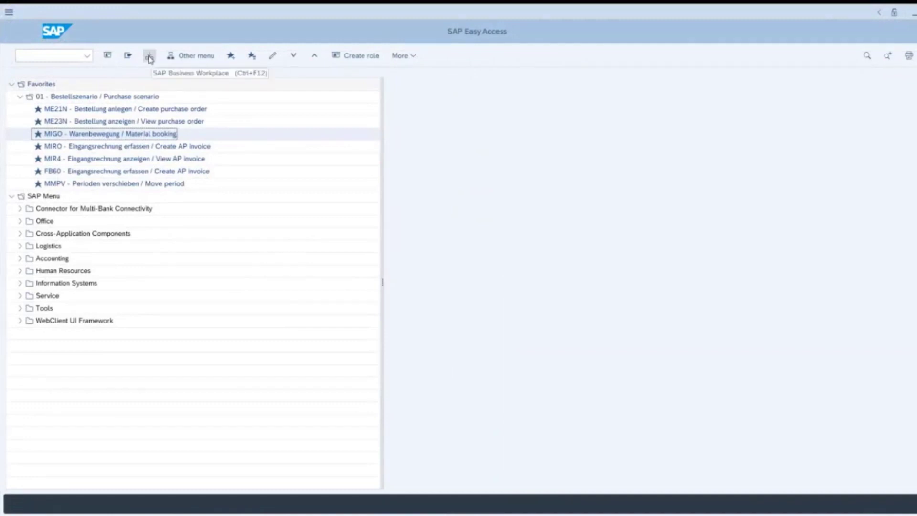
# In the SAP Business Workplace inbox, execute the Stahlwerk München work item under the workflow task Simple Invoice: Beleg erfassen.
pyautogui.click(150, 57)
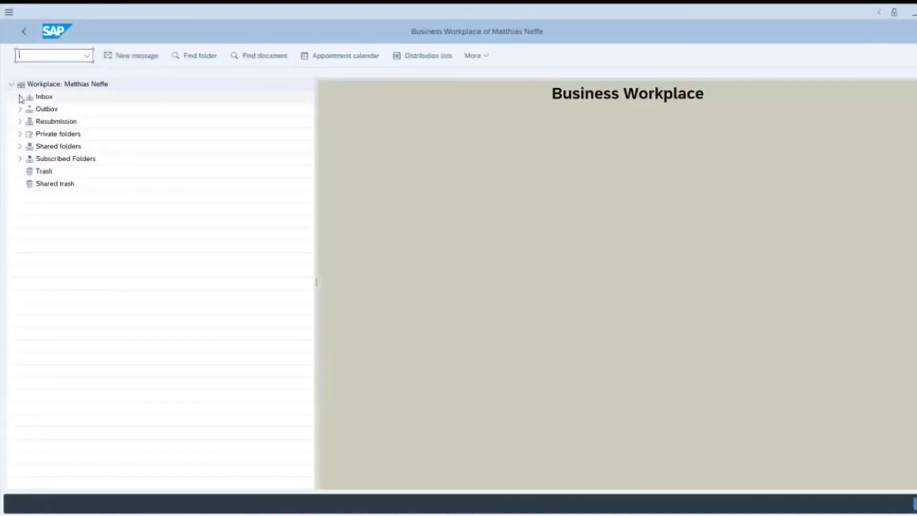
pyautogui.click(20, 97)
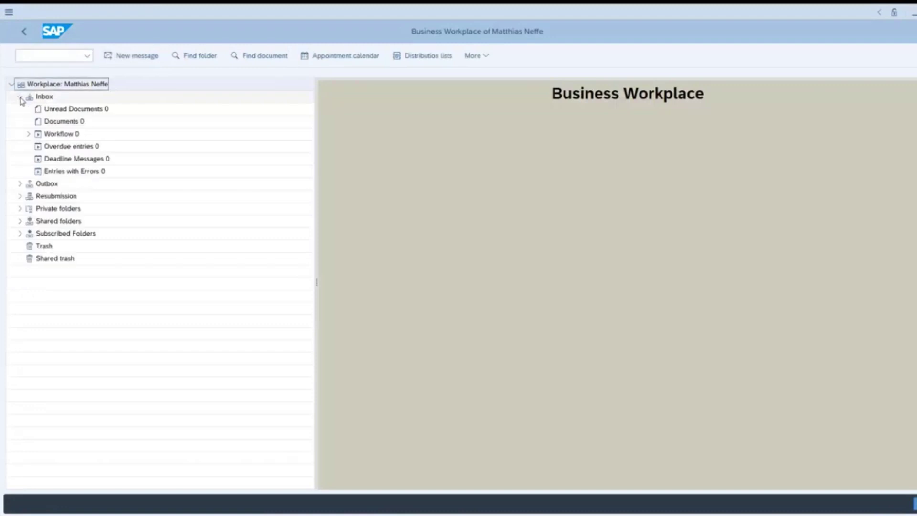
pyautogui.click(28, 134)
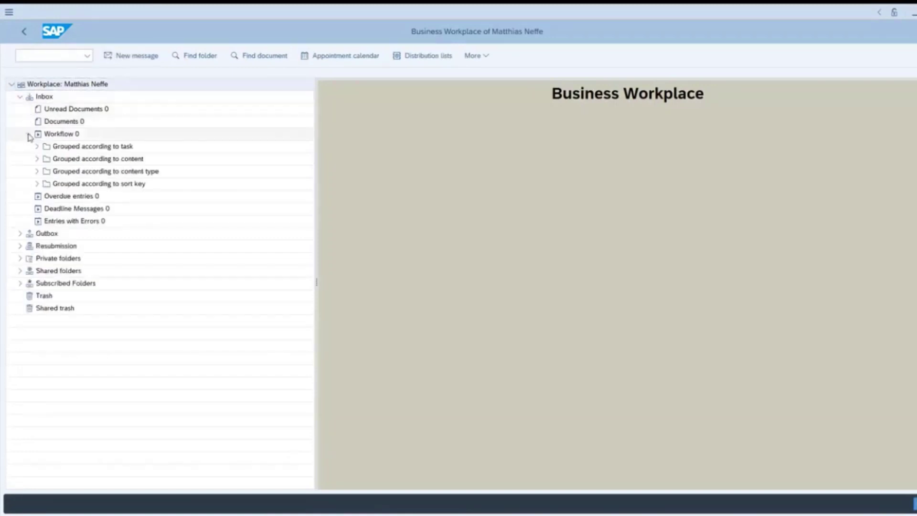
pyautogui.click(37, 147)
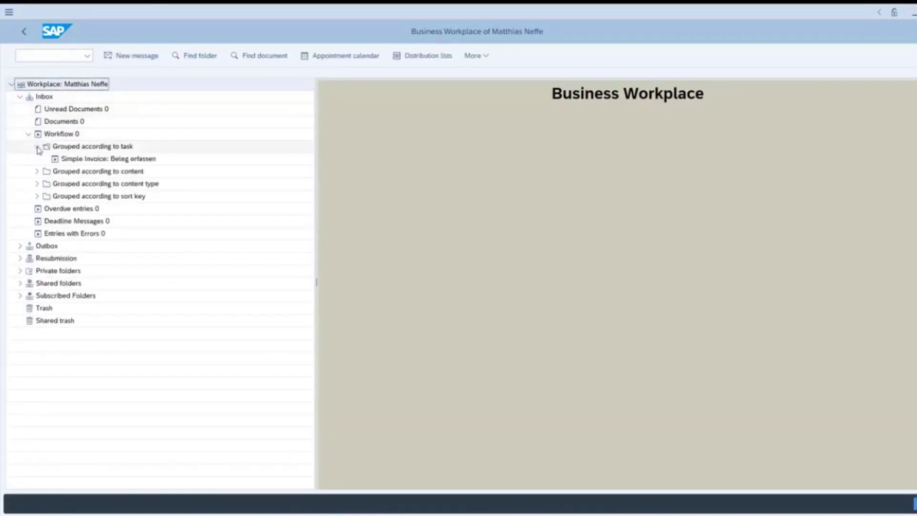
pyautogui.click(115, 163)
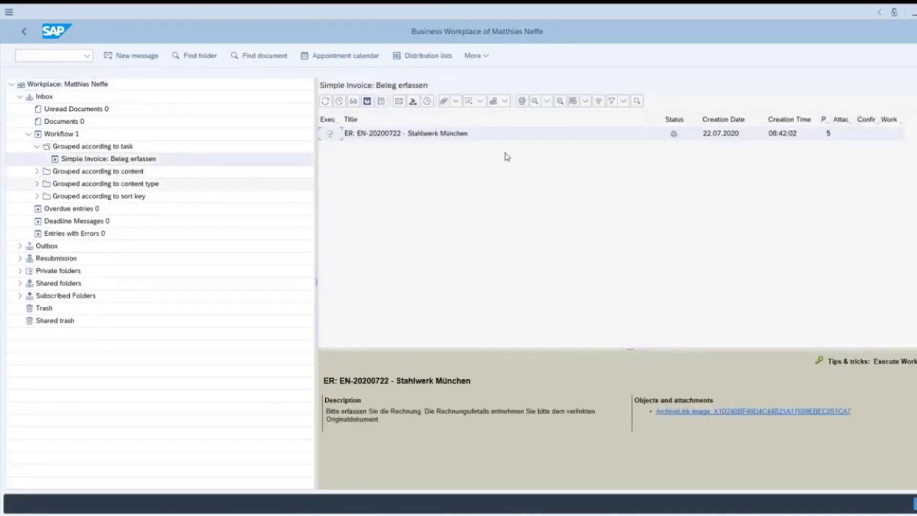
pyautogui.doubleClick(441, 134)
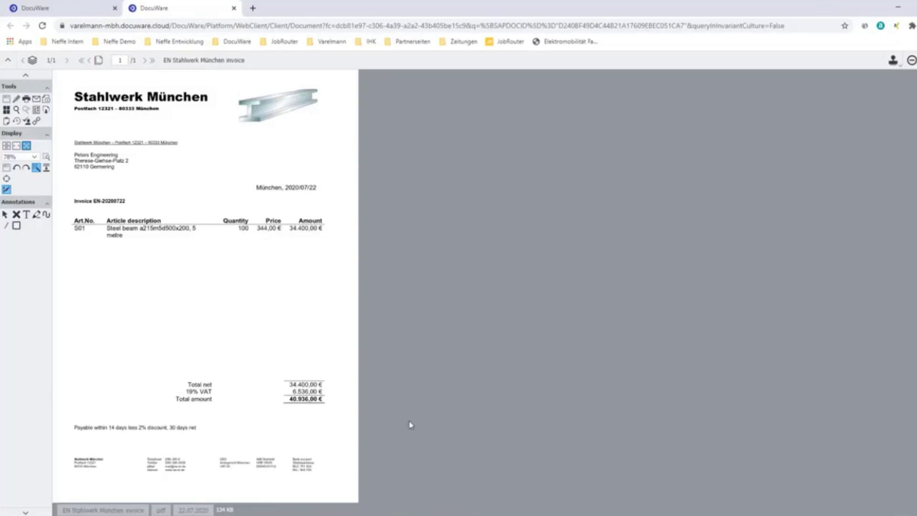
# Return to SAP's incoming invoice entry, set the invoice text to Steelbeams, post it, and leave the Business Workplace.
pyautogui.click(471, 491)
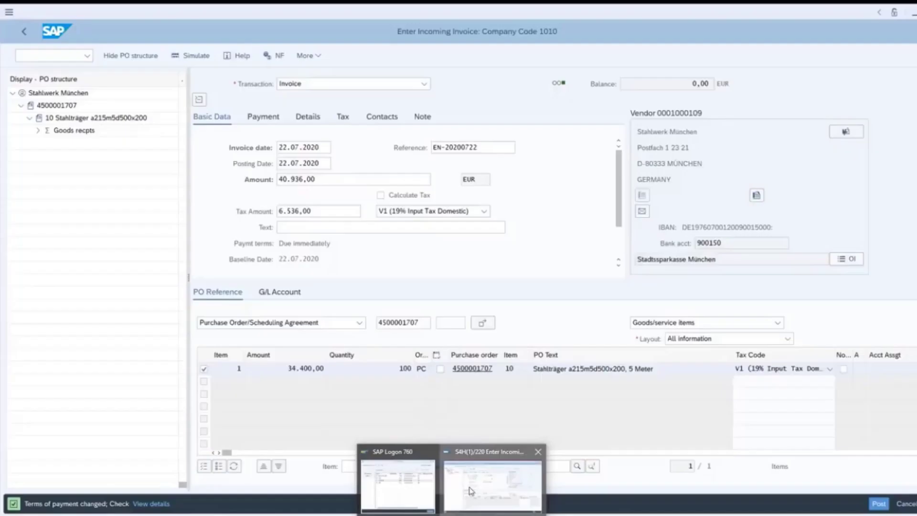
pyautogui.click(376, 225)
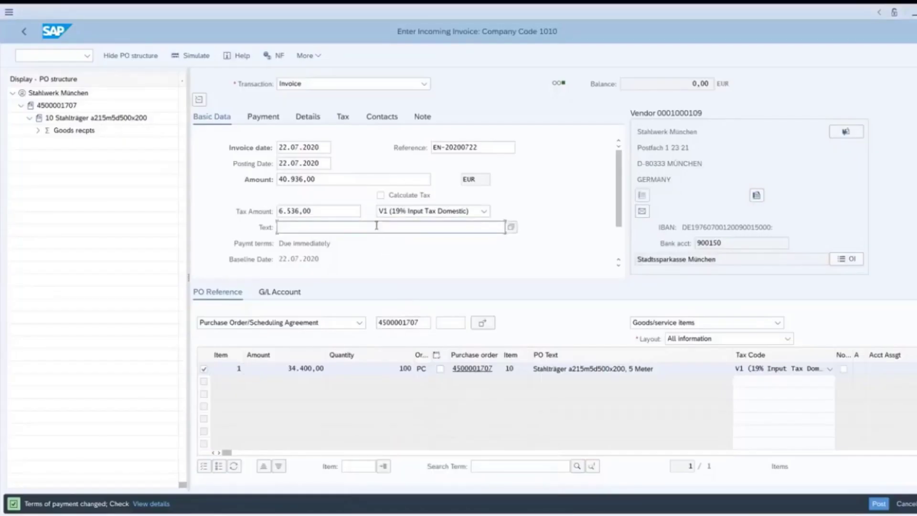
pyautogui.write('Steelbeams')
pyautogui.click(877, 504)
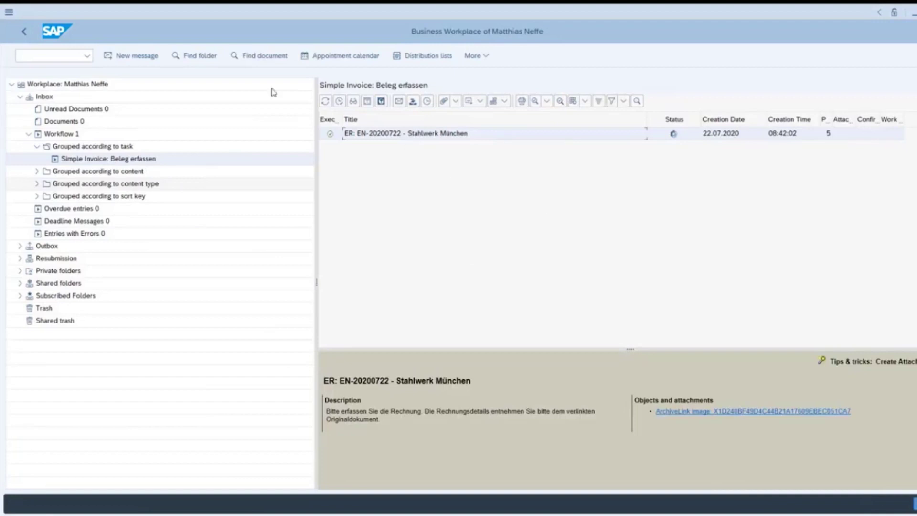
pyautogui.click(24, 32)
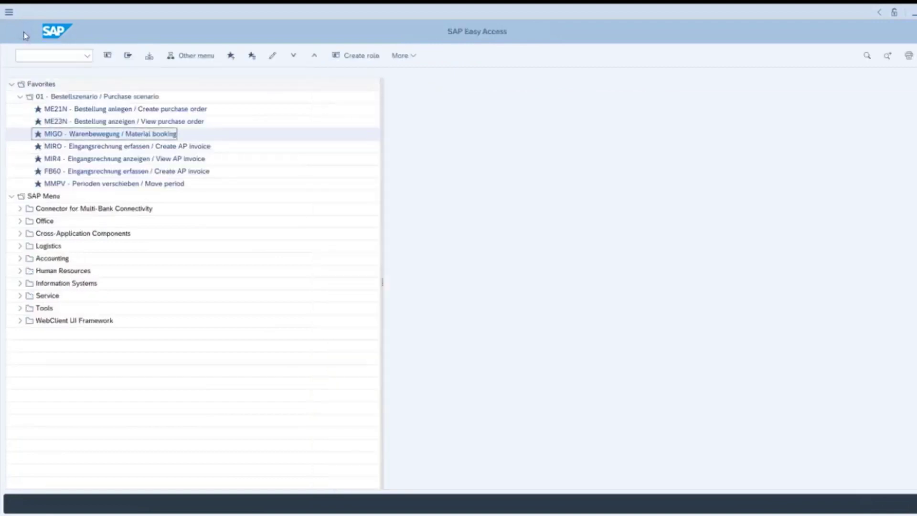
# Display the posted invoice document through MIR4 and open the Stahlwerk München invoice from its attachment list.
pyautogui.click(100, 161)
pyautogui.doubleClick(101, 162)
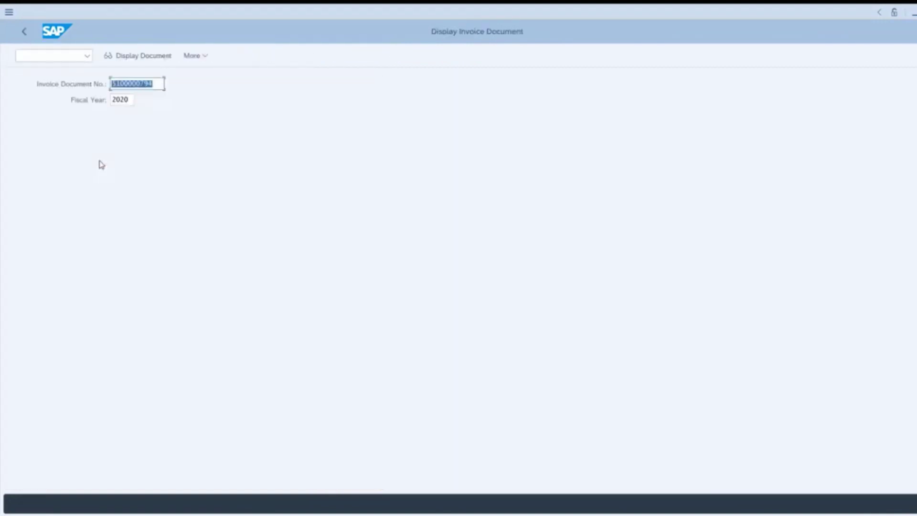
pyautogui.click(136, 57)
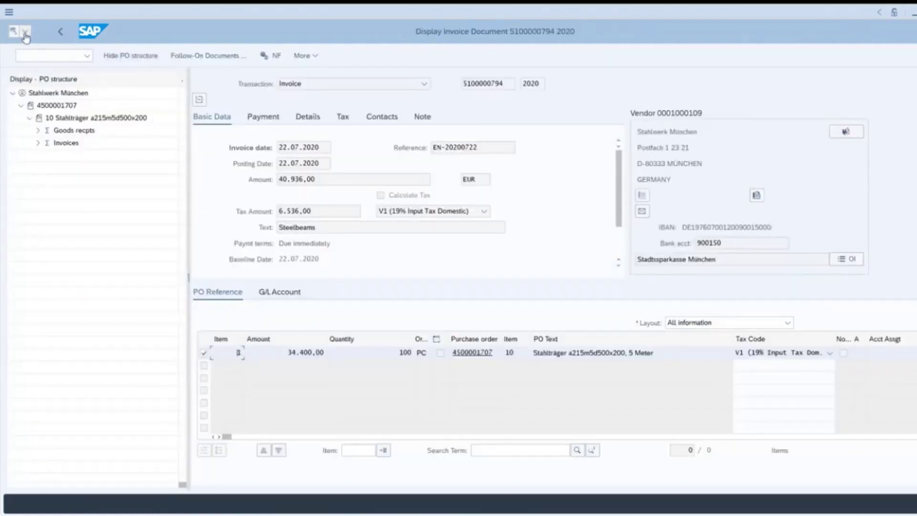
pyautogui.click(25, 34)
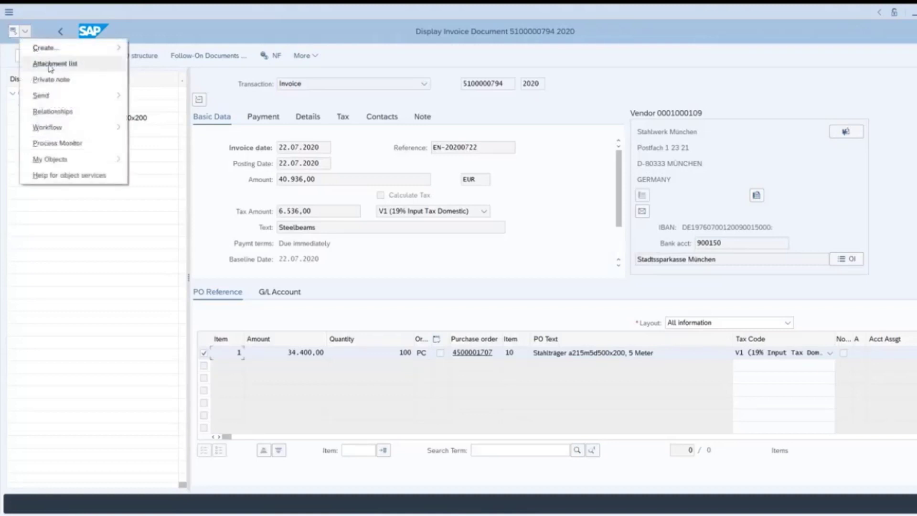
pyautogui.click(47, 62)
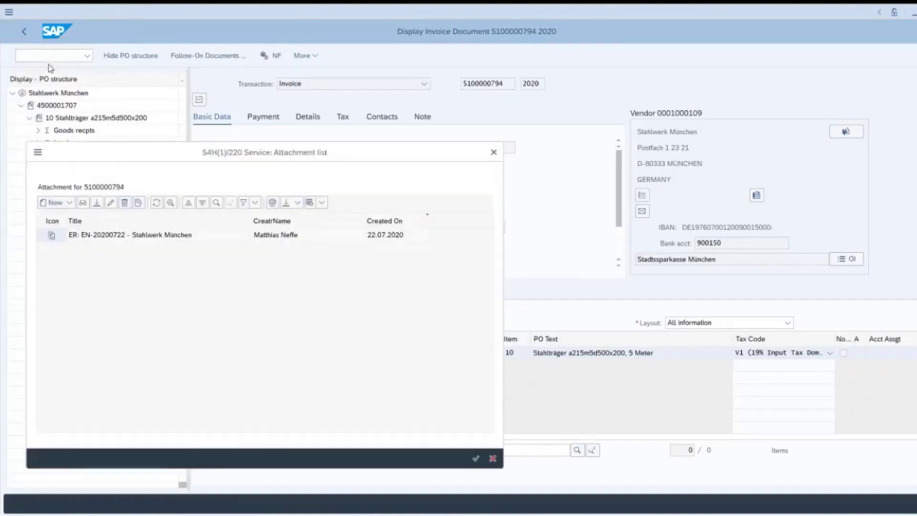
pyautogui.doubleClick(189, 237)
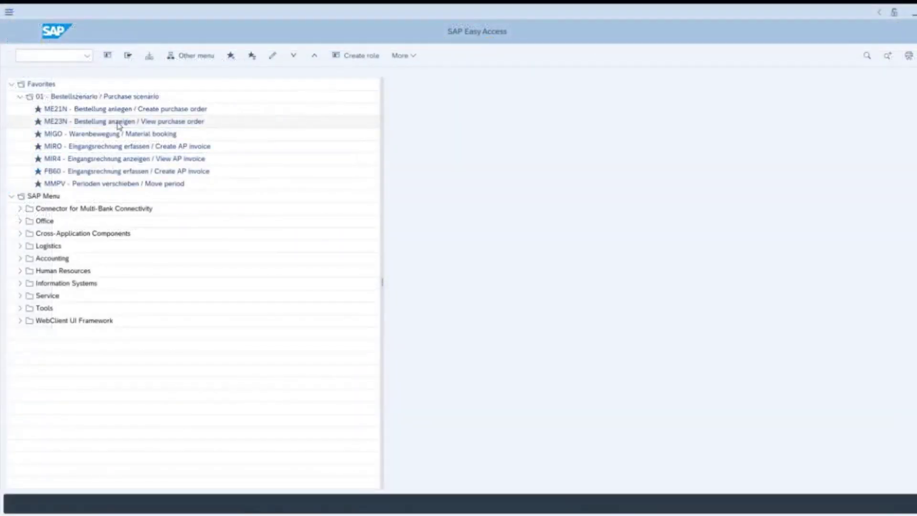
# Display the Stahlwerk München purchase order through ME23N and open its attachment list.
pyautogui.doubleClick(118, 123)
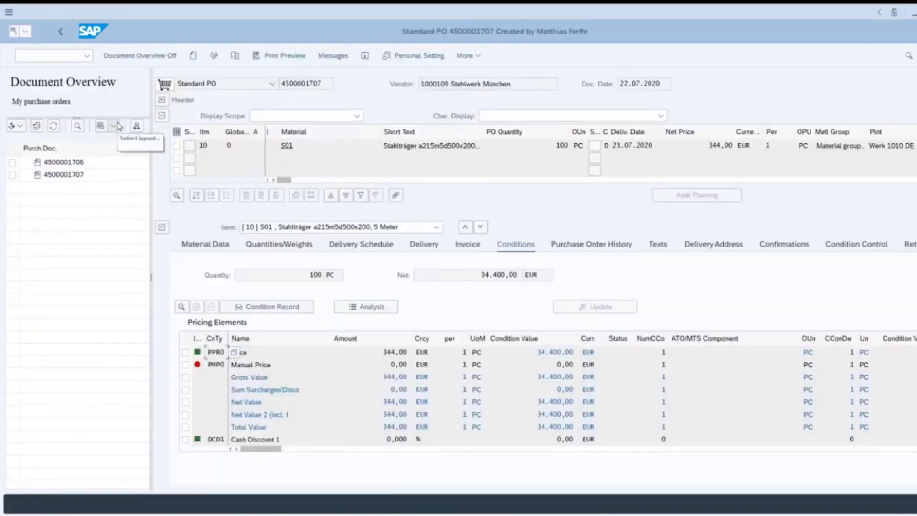
pyautogui.click(27, 40)
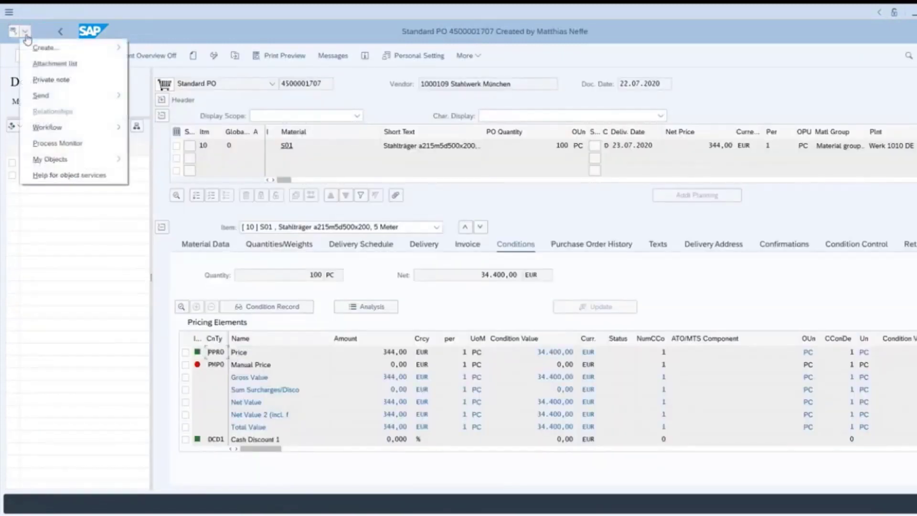
pyautogui.click(48, 65)
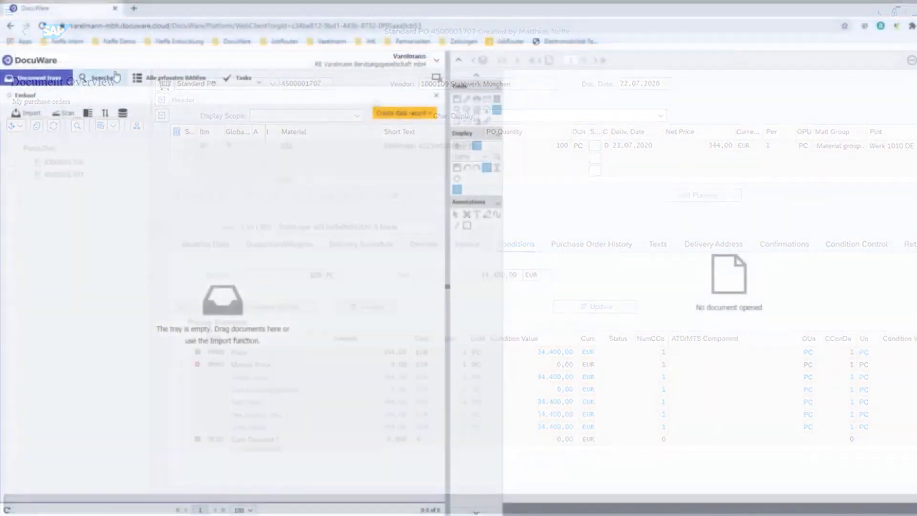
# Switch to DocuWare and search the Einkauf archive by Vorgang, using the Stahlwerk München purchase order number.
pyautogui.click(98, 78)
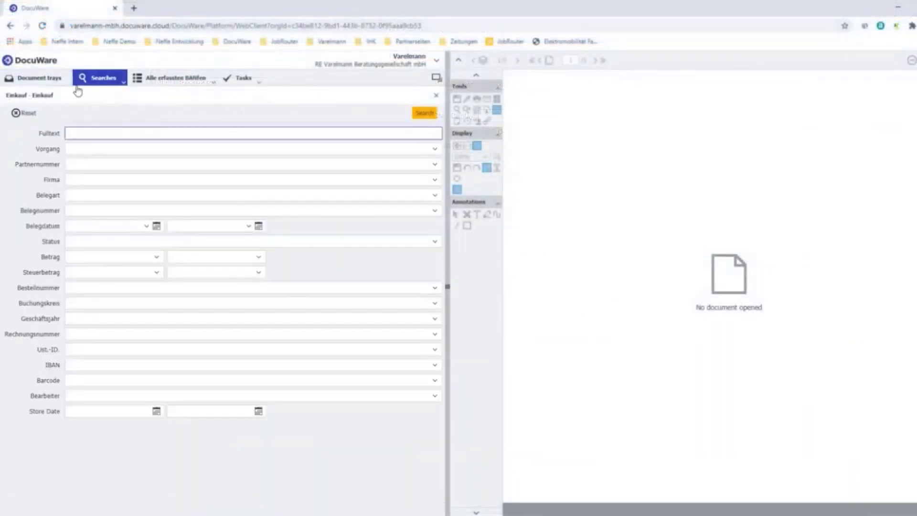
pyautogui.click(103, 147)
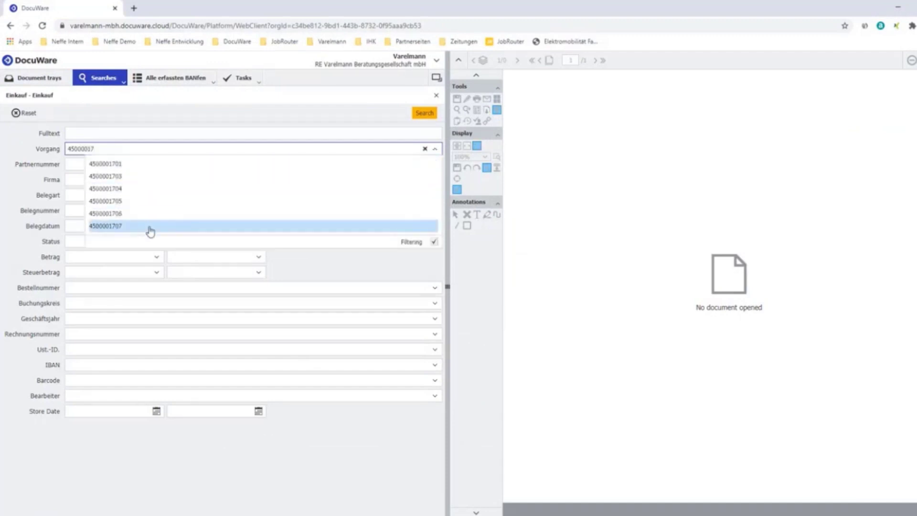
pyautogui.click(152, 229)
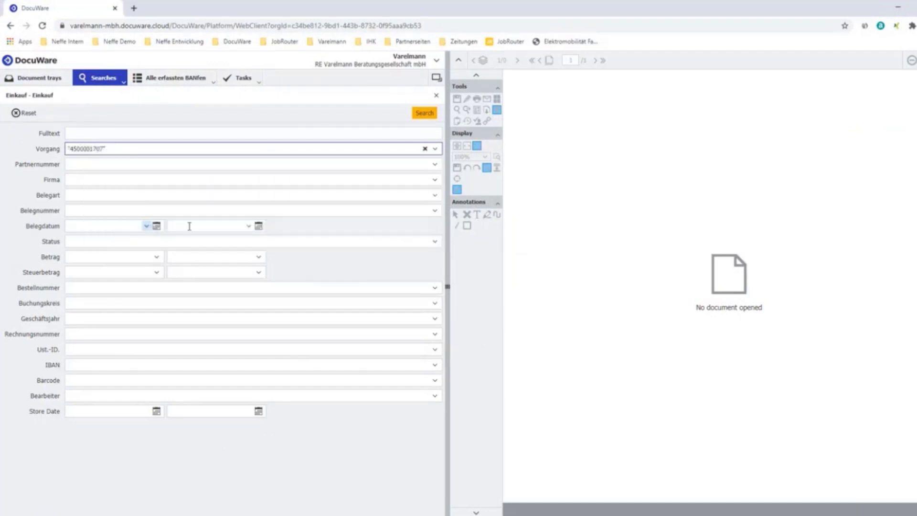
pyautogui.click(419, 115)
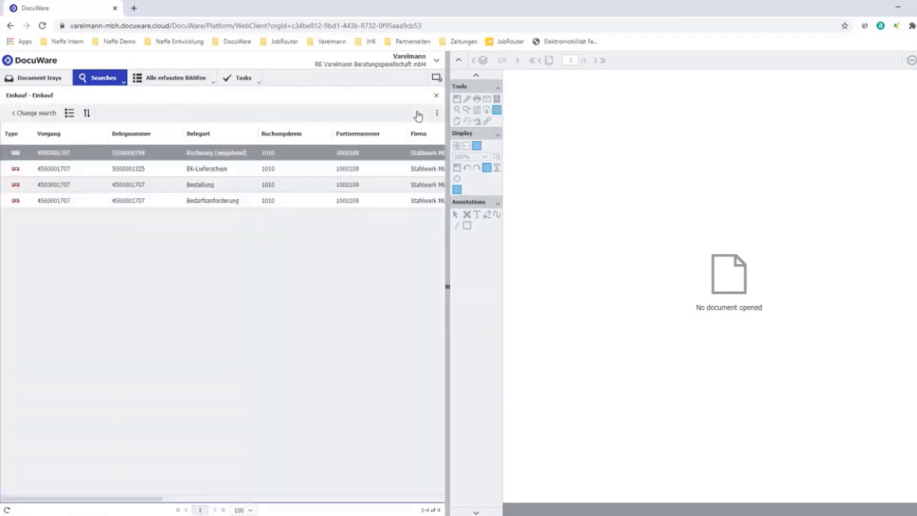
# View the archived incoming invoice, then step through the delivery note and purchase order to the purchase request.
pyautogui.doubleClick(307, 154)
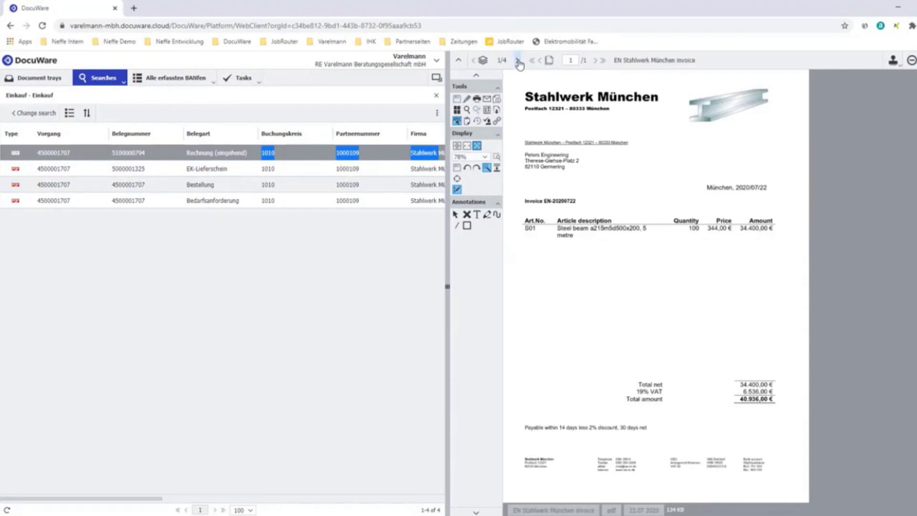
pyautogui.click(518, 62)
pyautogui.click(519, 62)
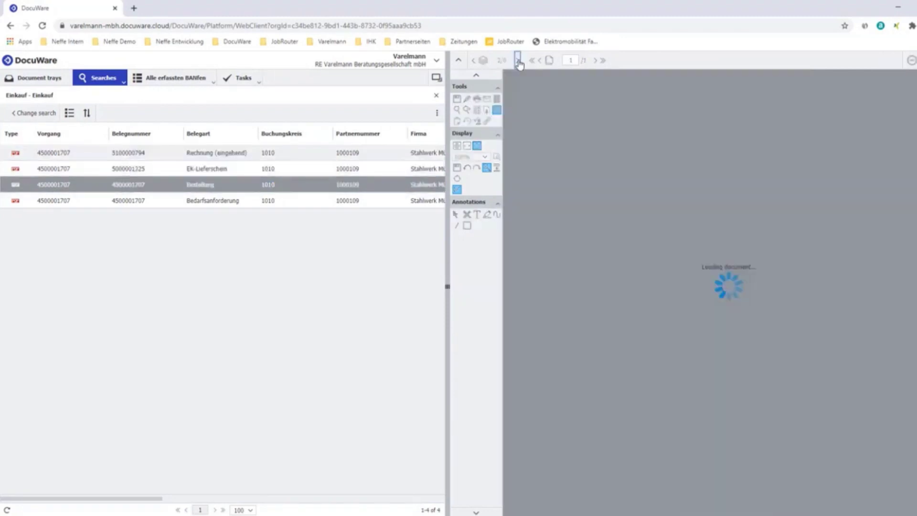
pyautogui.click(519, 62)
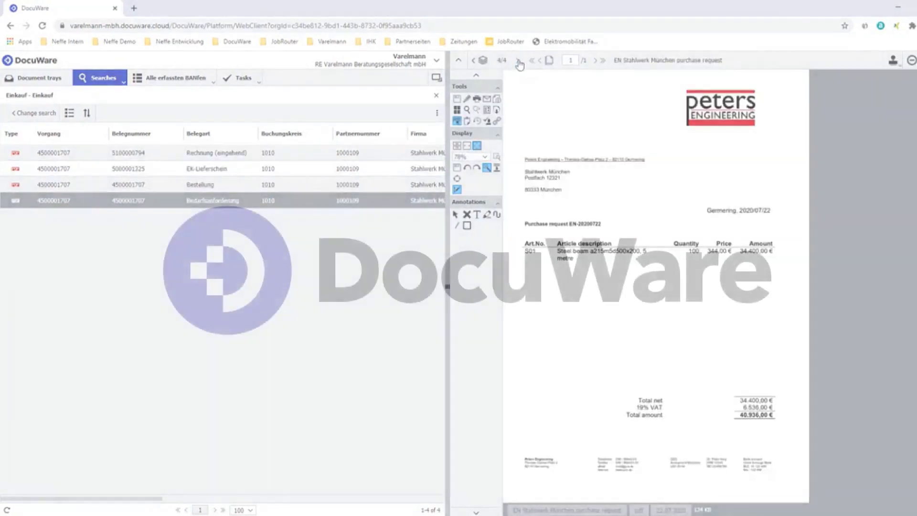
pyautogui.click(50, 84)
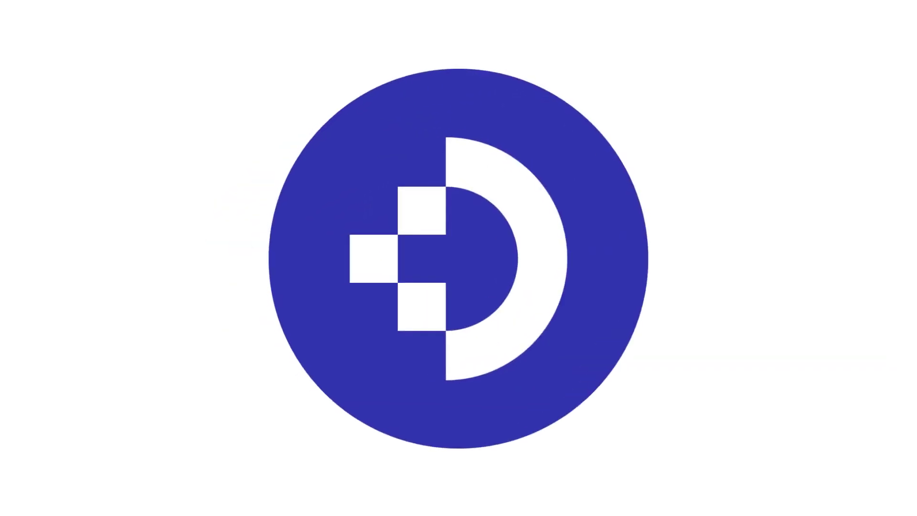